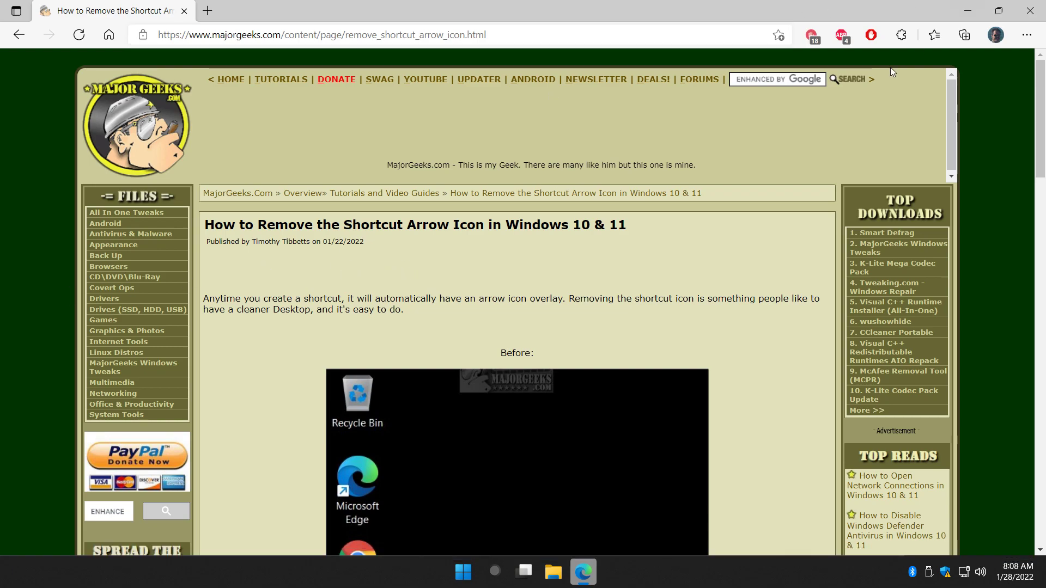
Step: Check the desktop shortcuts, then open the MajorGeeks 'Remove the Shortcut Arrow Icon' download page
click(969, 12)
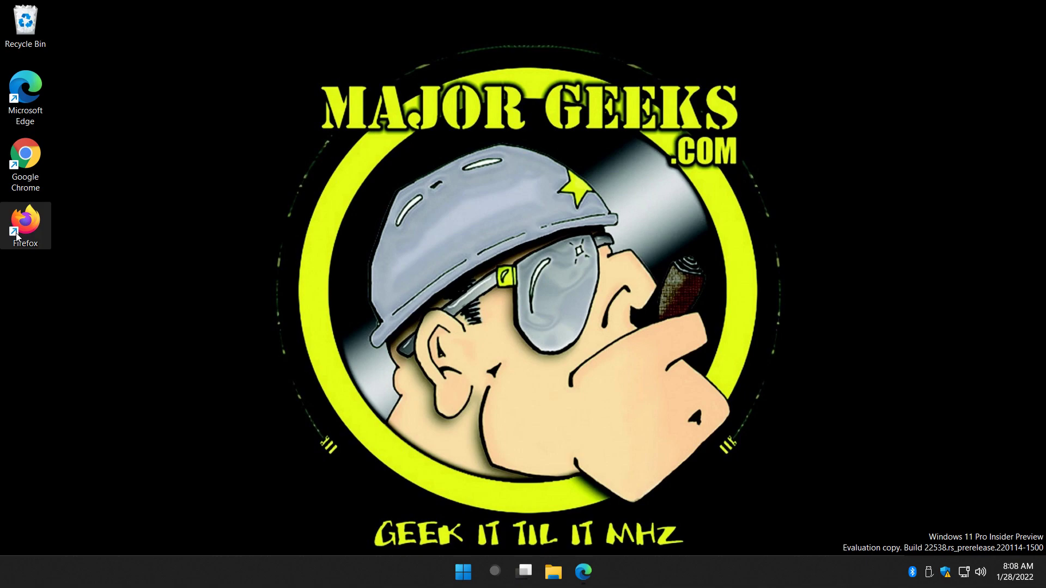
click(583, 571)
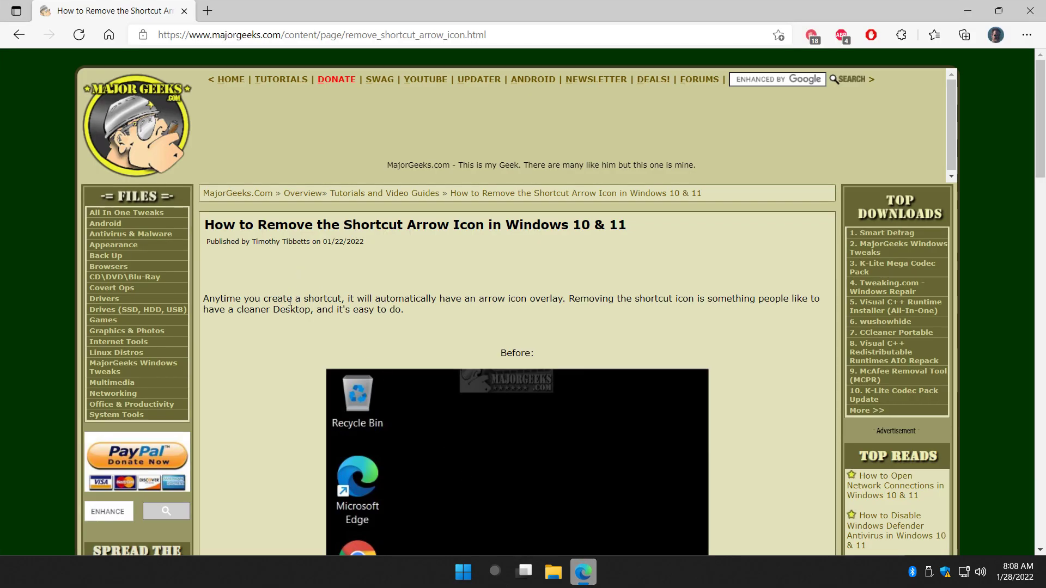
scroll(289, 301, down, 15)
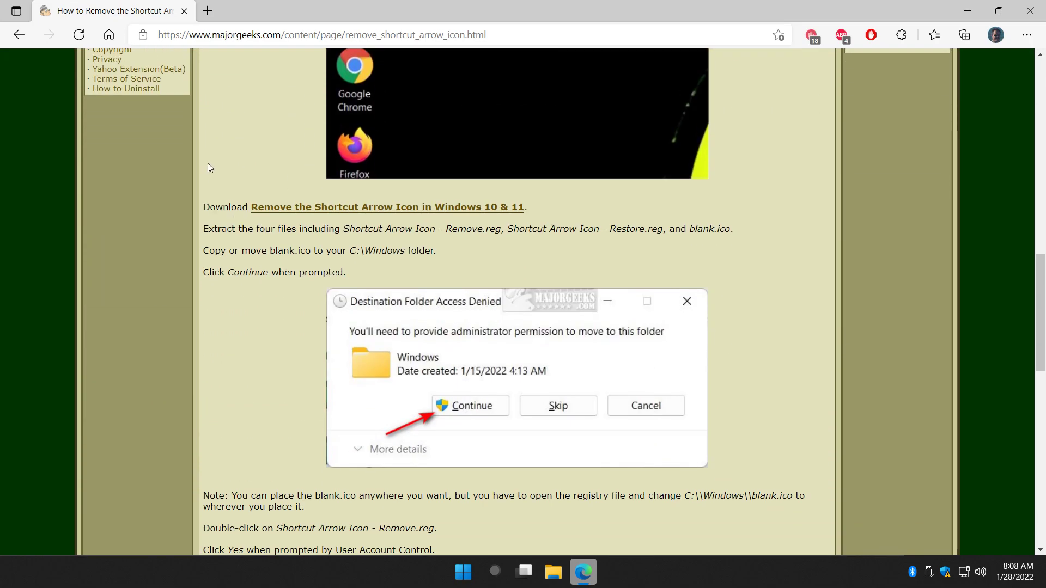
click(456, 211)
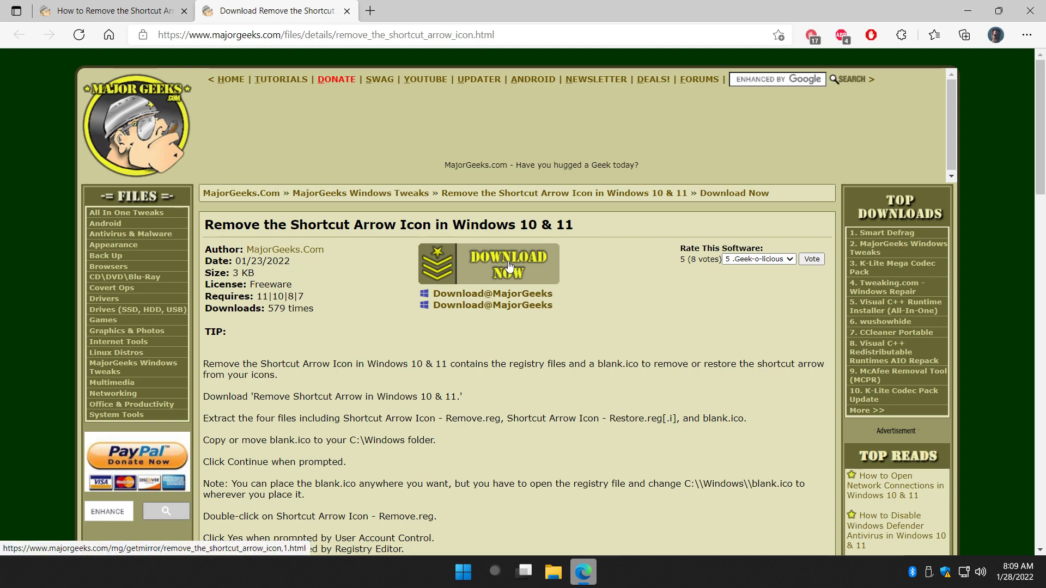
middle_click(311, 11)
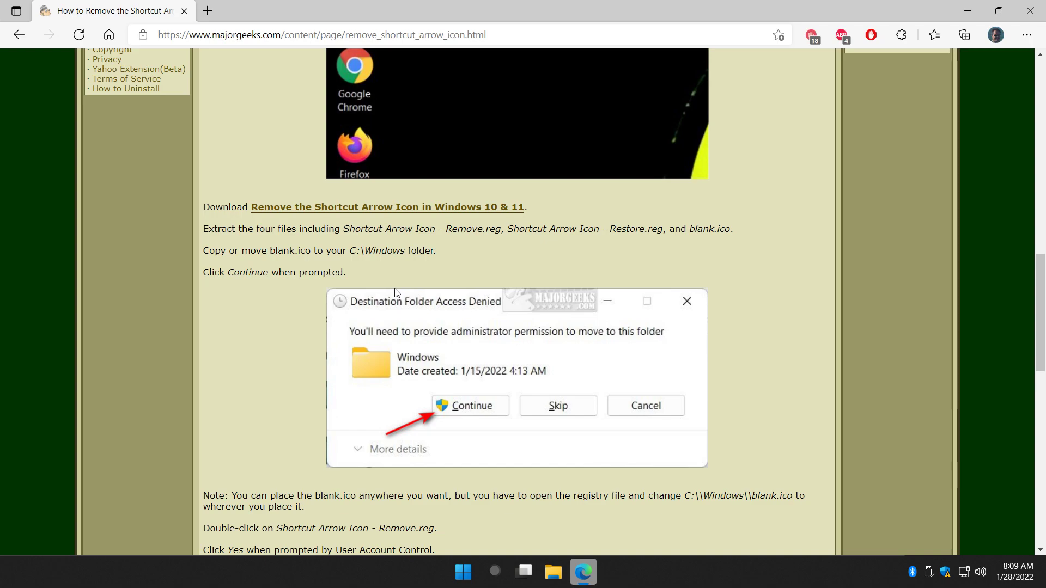
Step: Open a File Explorer window from the taskbar
click(560, 572)
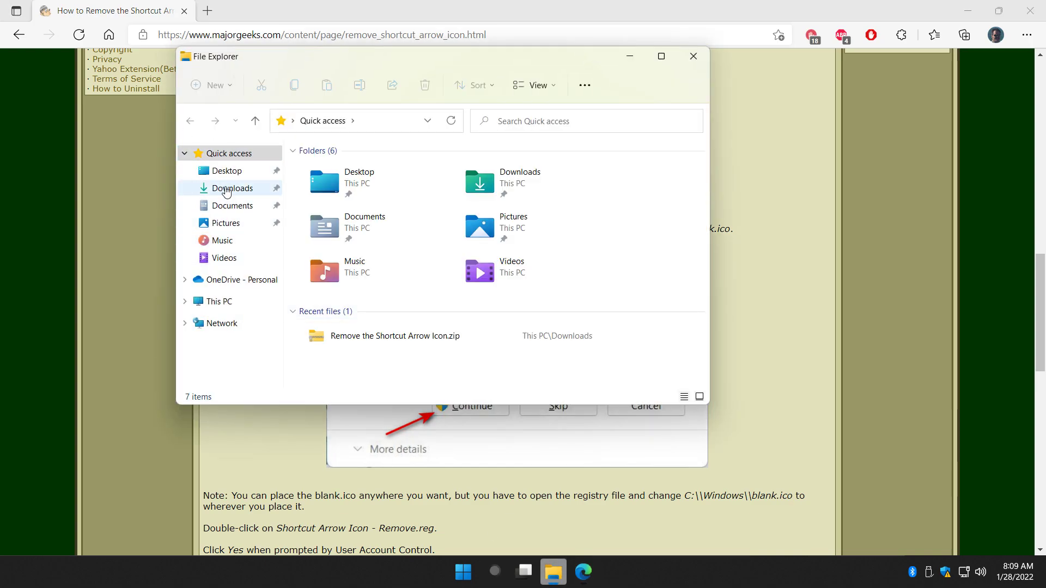
Step: Open Downloads > Remove the Shortcut Arrow Icon and expand Local Disk (C:) in the folder tree
click(232, 188)
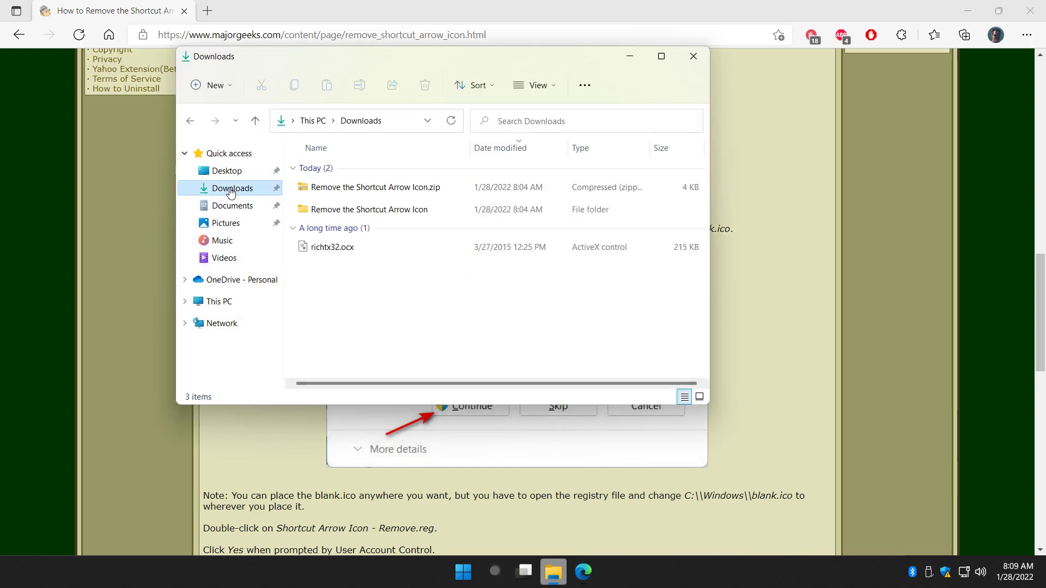
double_click(338, 210)
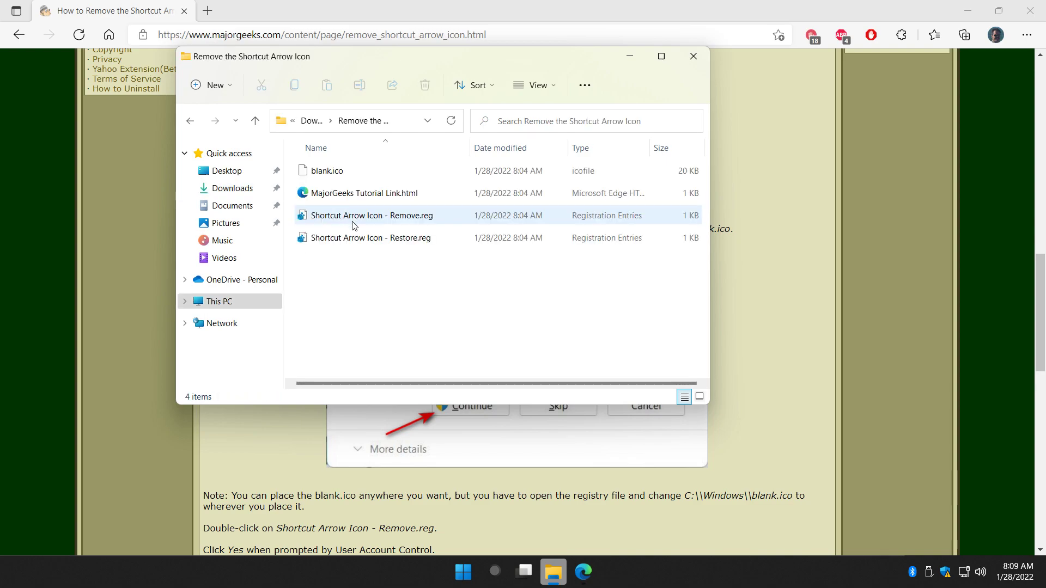
click(342, 173)
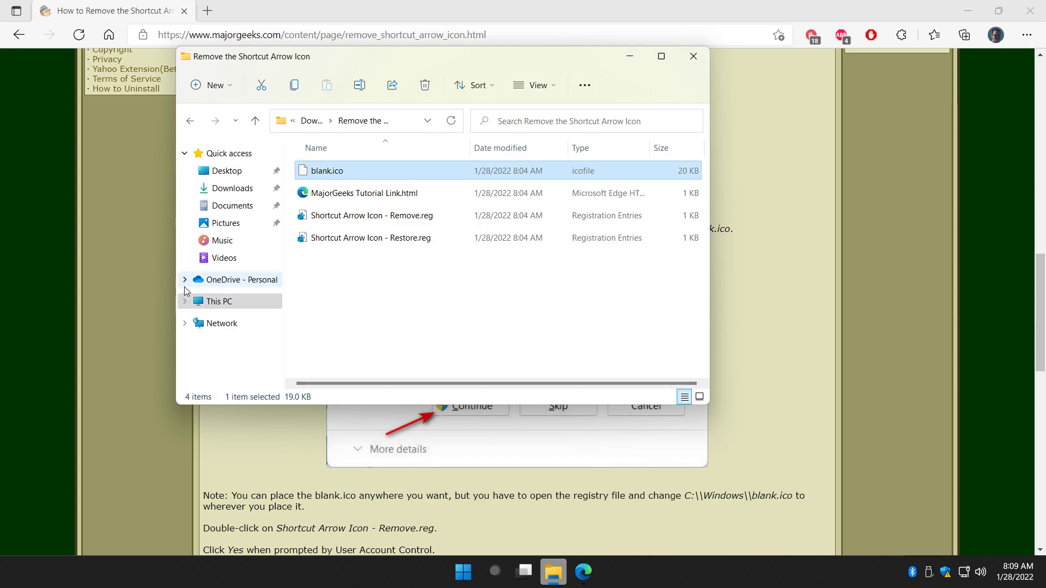
click(185, 301)
scroll(188, 327, down, 1)
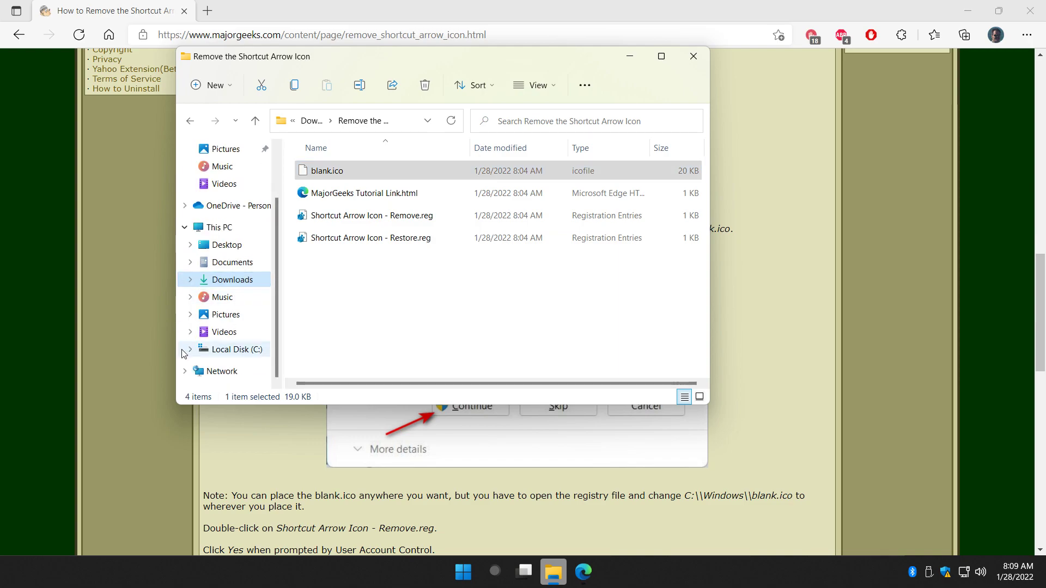
click(190, 349)
drag(284, 250, 357, 253)
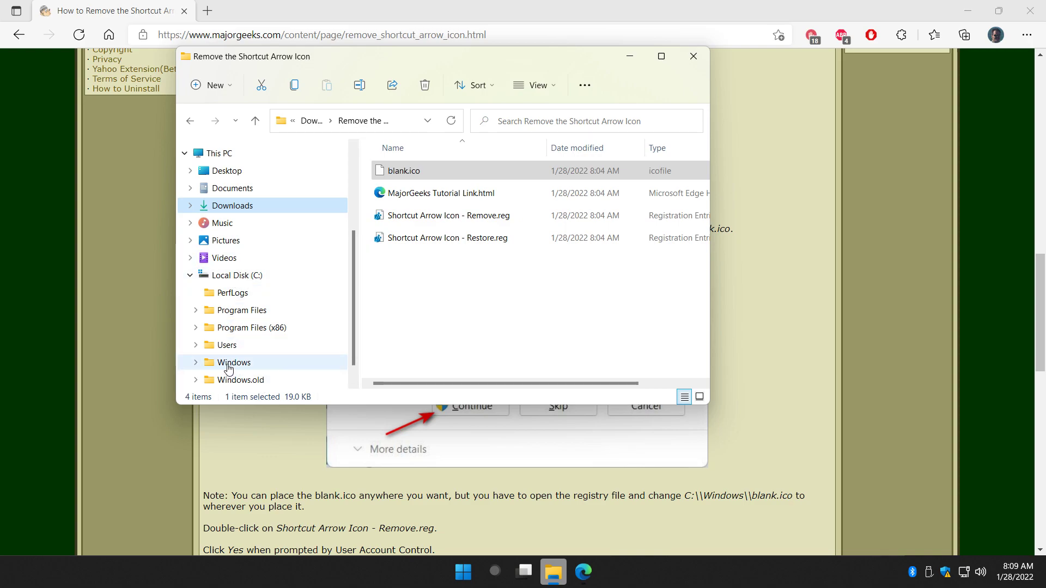
Step: Move blank.ico into C:\Windows, granting administrator permission
click(419, 173)
drag(419, 174, 297, 361)
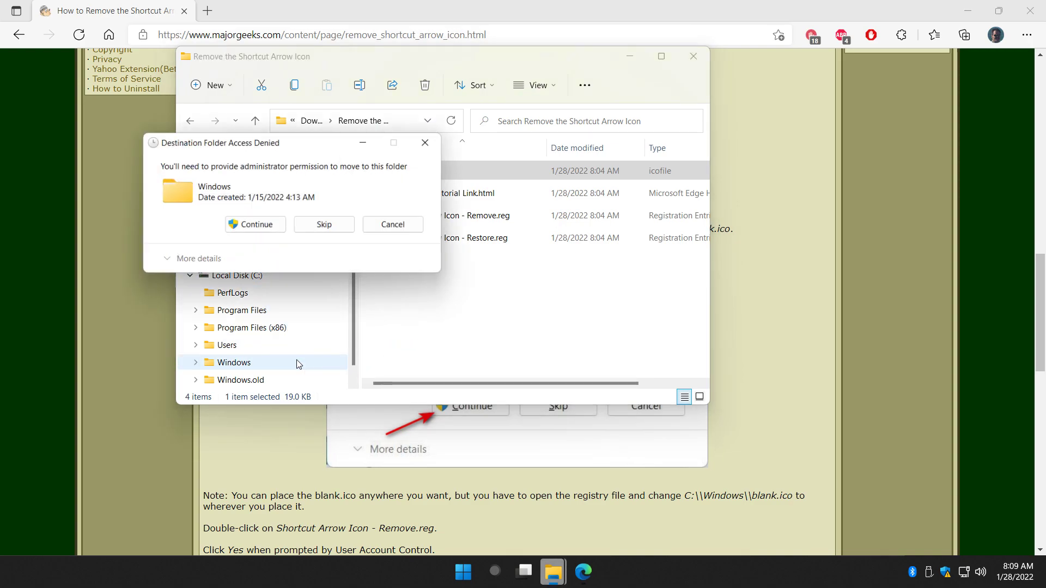
click(252, 222)
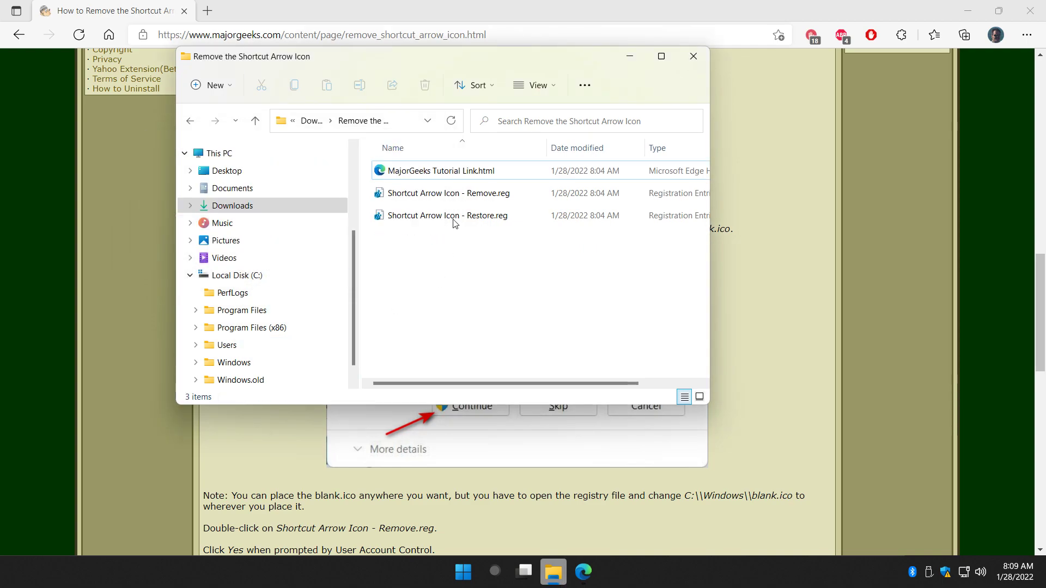
click(422, 200)
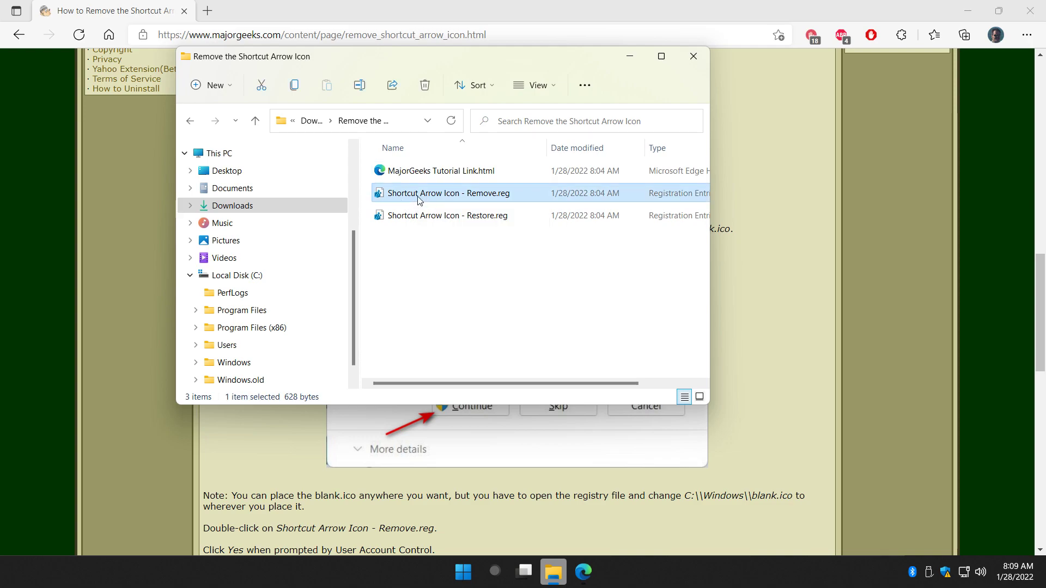
Step: Merge Shortcut Arrow Icon - Remove.reg into the registry, confirming the Run, UAC and Registry Editor prompts
double_click(478, 199)
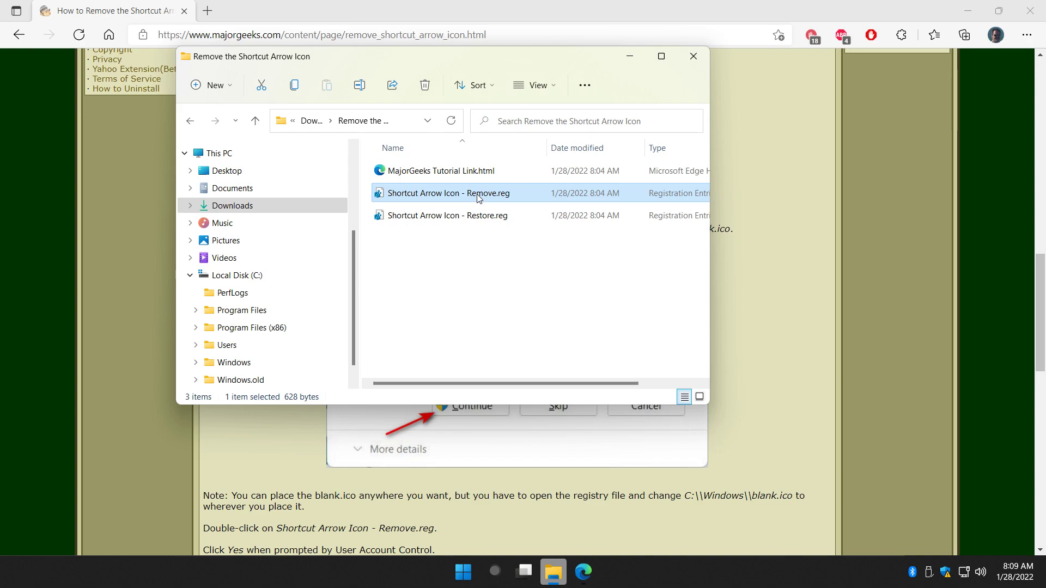
click(563, 302)
click(562, 302)
click(471, 388)
click(624, 307)
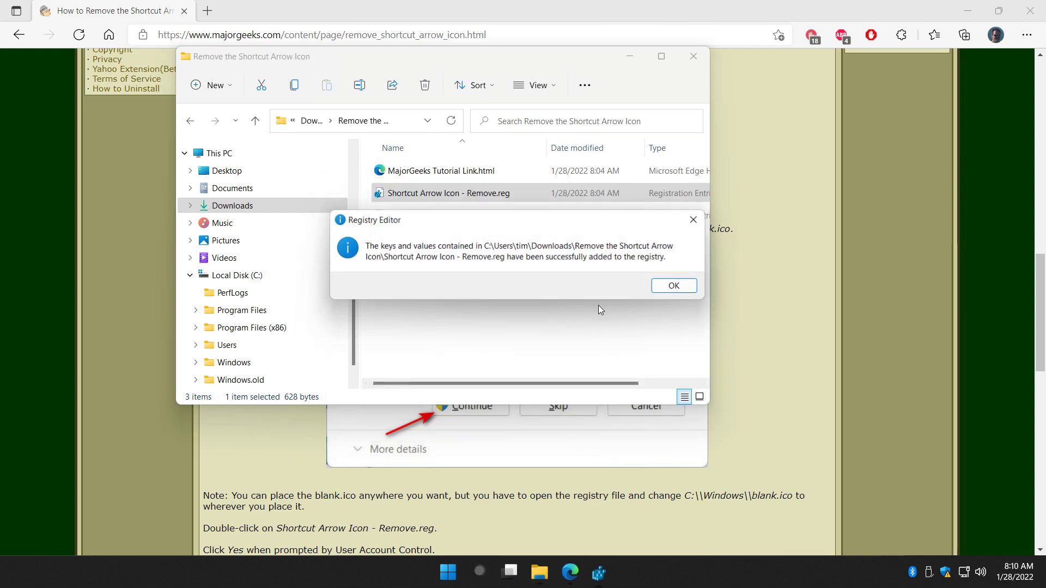
click(664, 287)
click(790, 273)
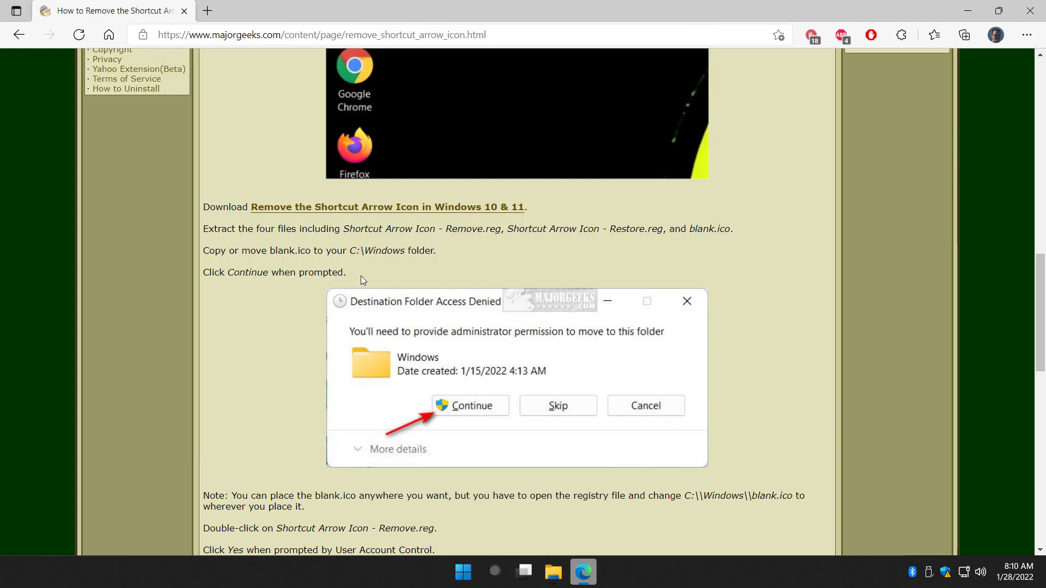
Step: Read the article's remaining steps, then minimize Edge and close File Explorer
scroll(261, 263, down, 1)
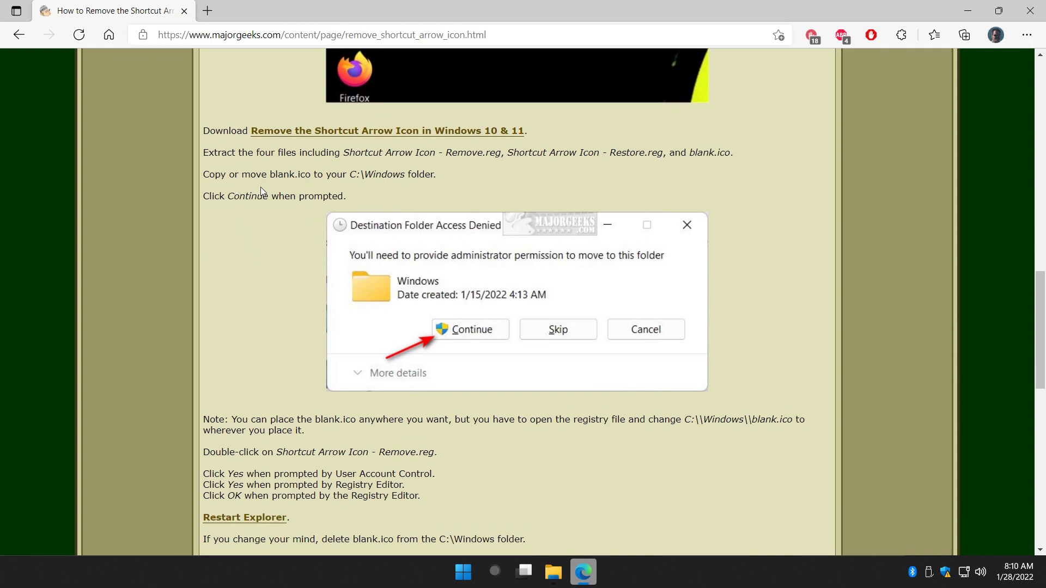
scroll(260, 188, down, 2)
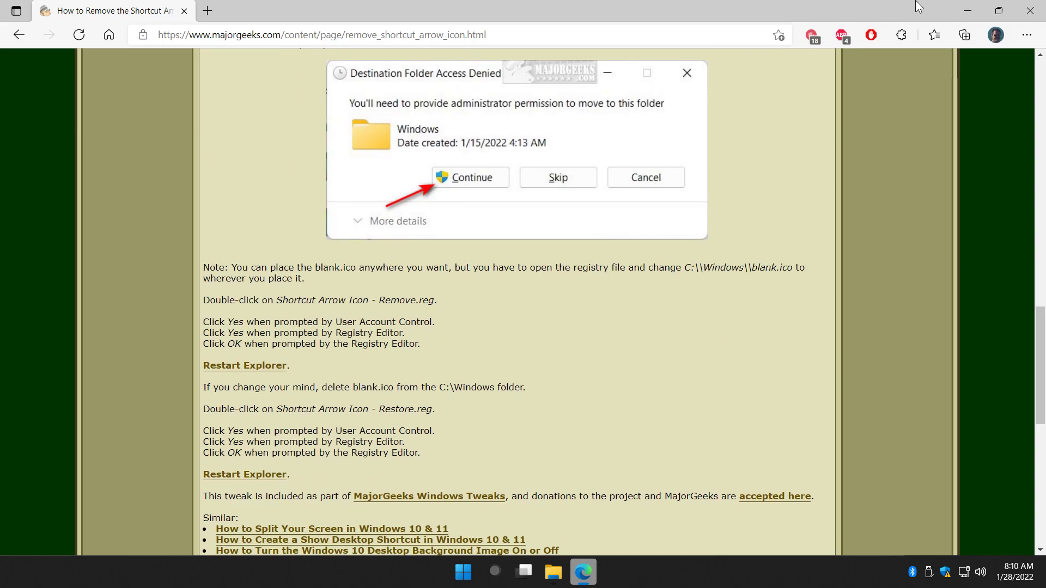
click(969, 16)
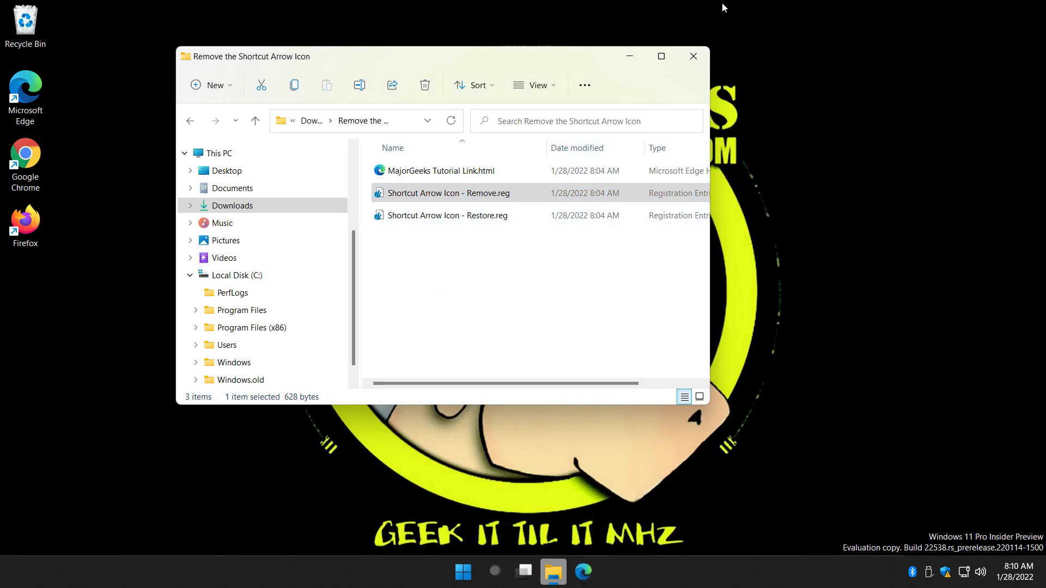
click(694, 57)
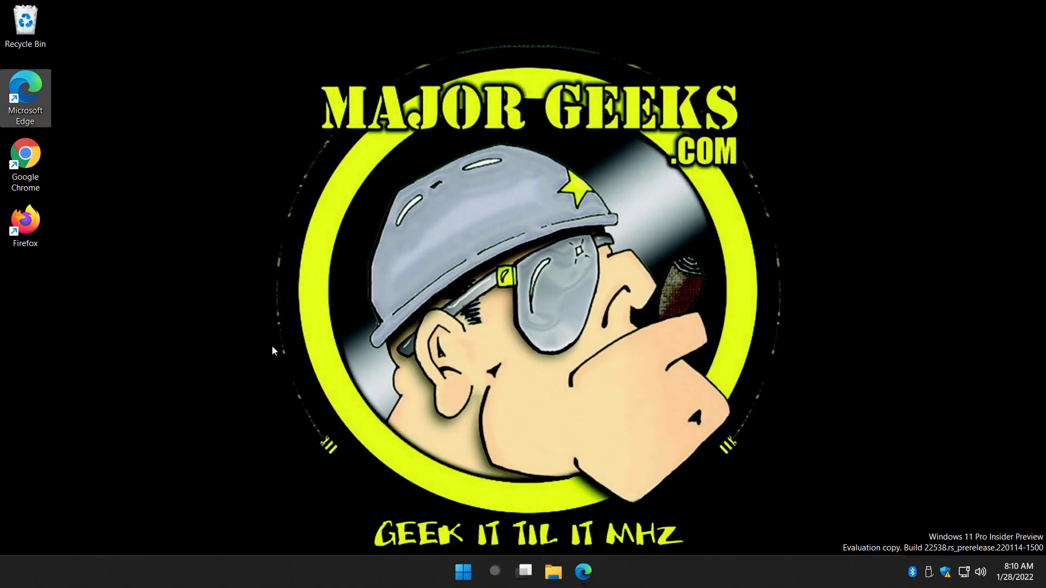
key(super+x)
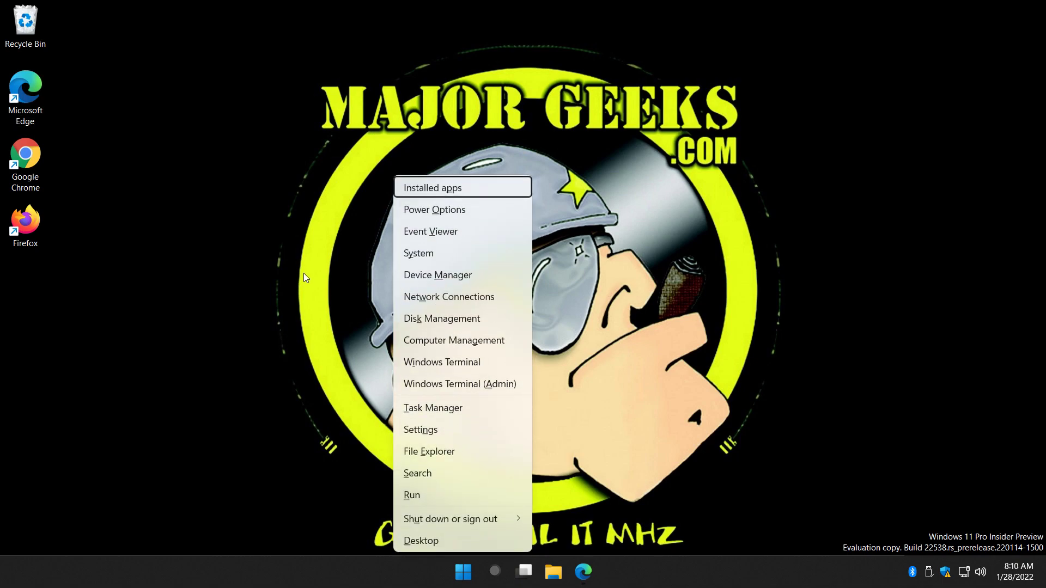
Step: Restart the Windows Explorer process in Task Manager's detailed view, then close Task Manager
click(453, 403)
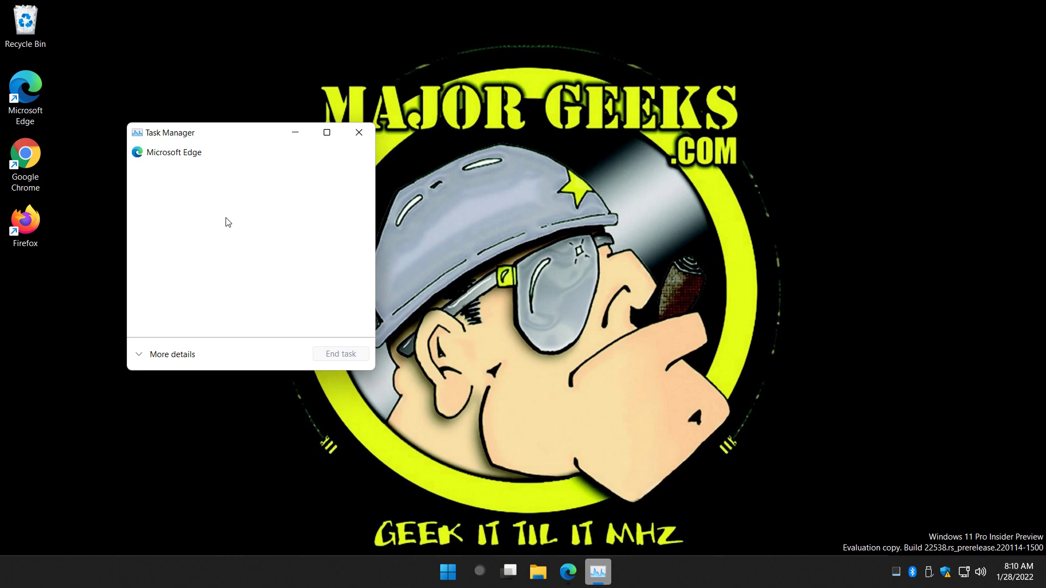
click(143, 361)
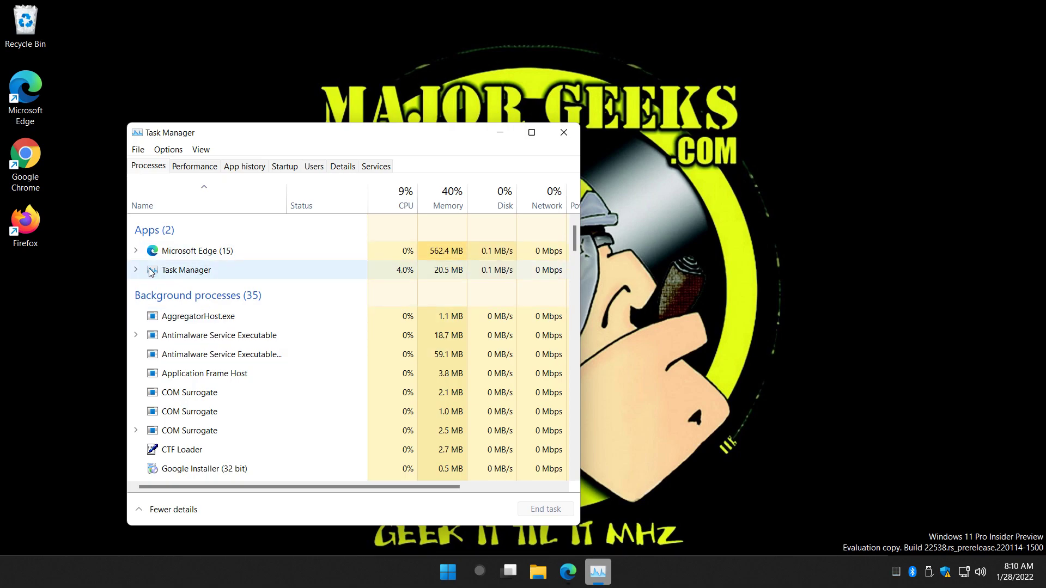
drag(574, 232, 541, 457)
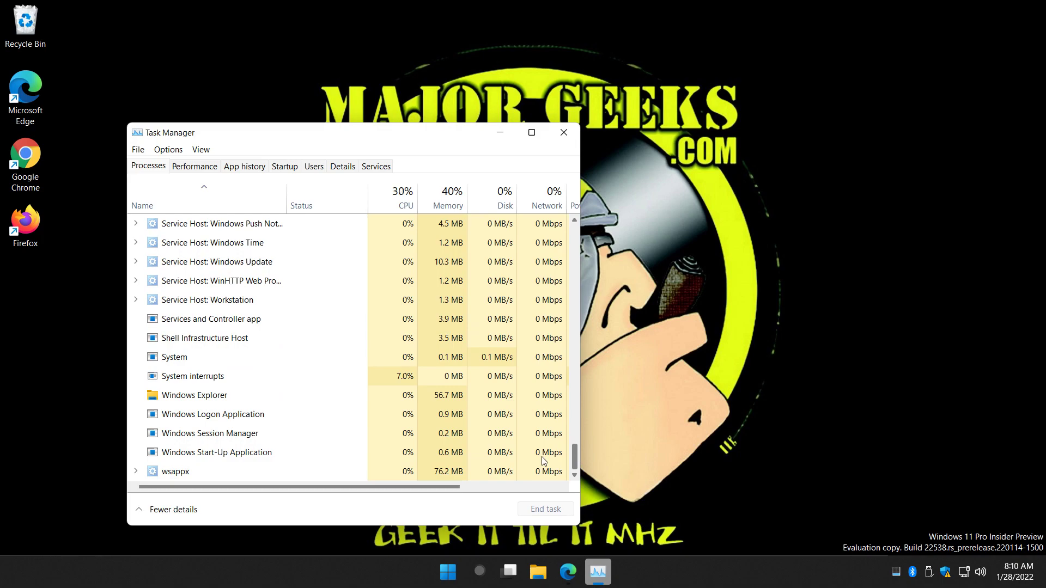
click(187, 401)
right_click(234, 398)
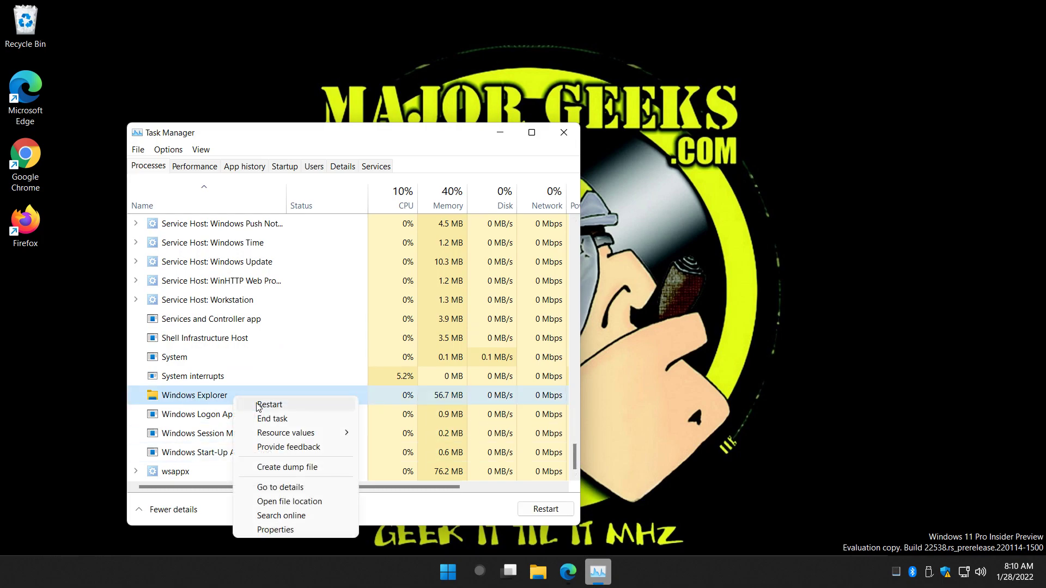
click(299, 411)
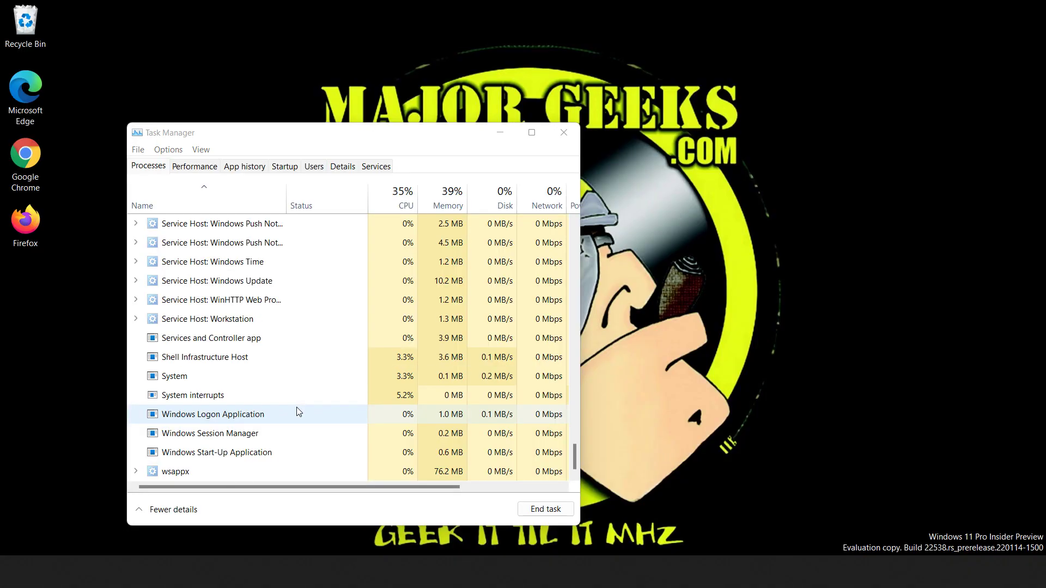
click(567, 131)
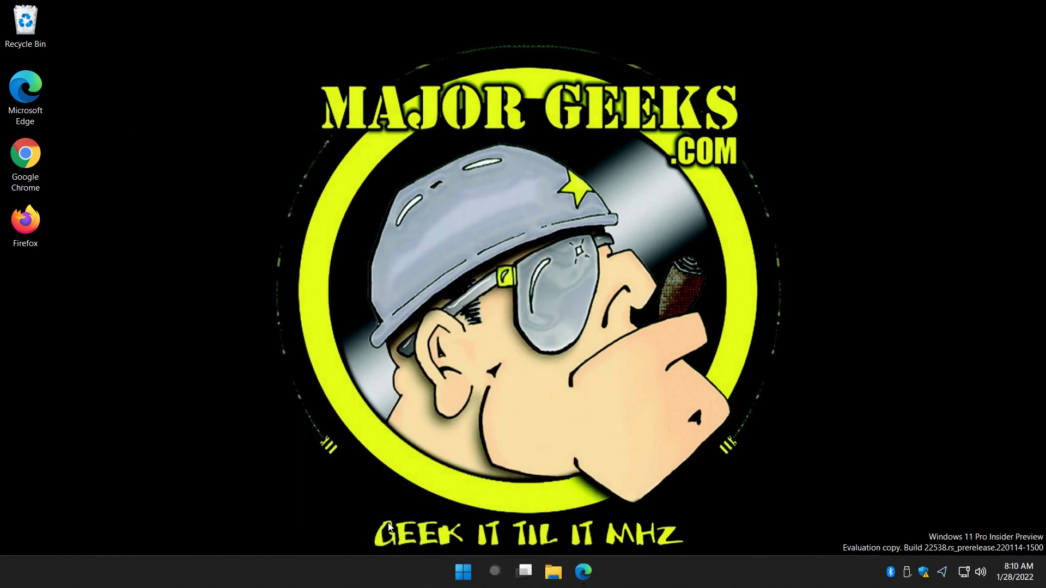
Step: Restore Edge's MajorGeeks article and open a File Explorer window at Quick access
key(super)
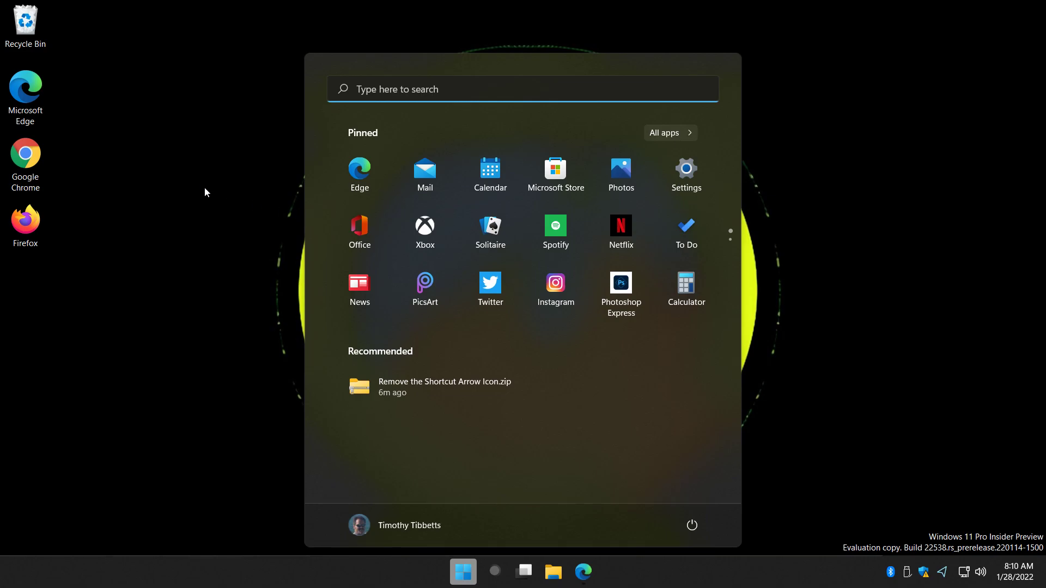
key(super)
click(582, 571)
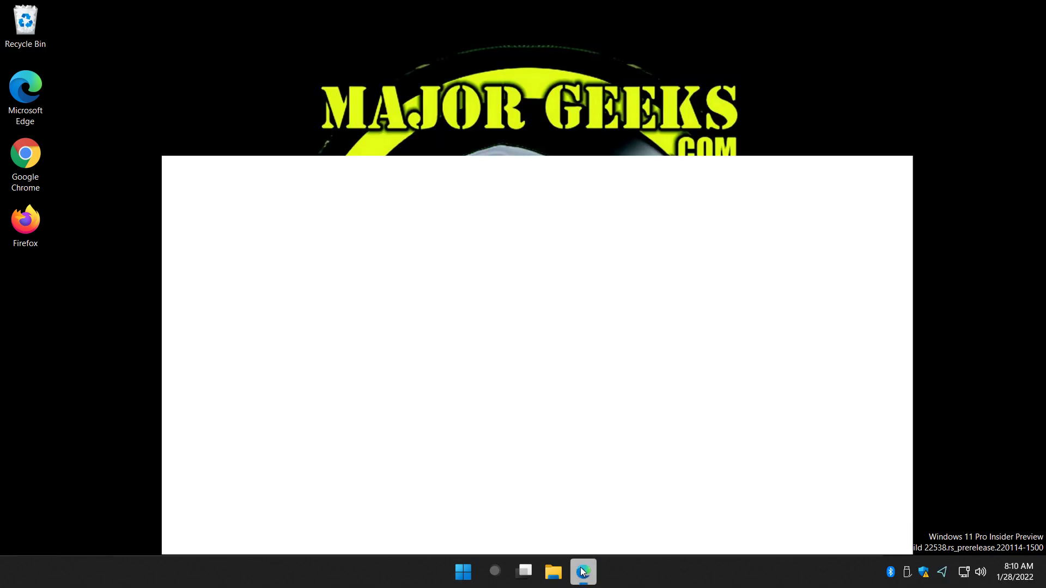
click(1030, 11)
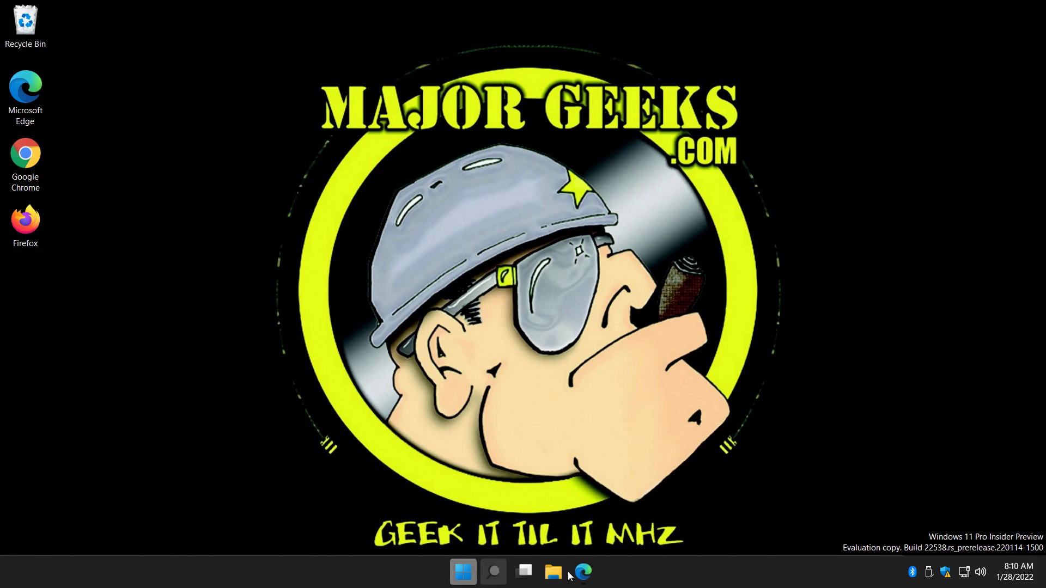
click(587, 572)
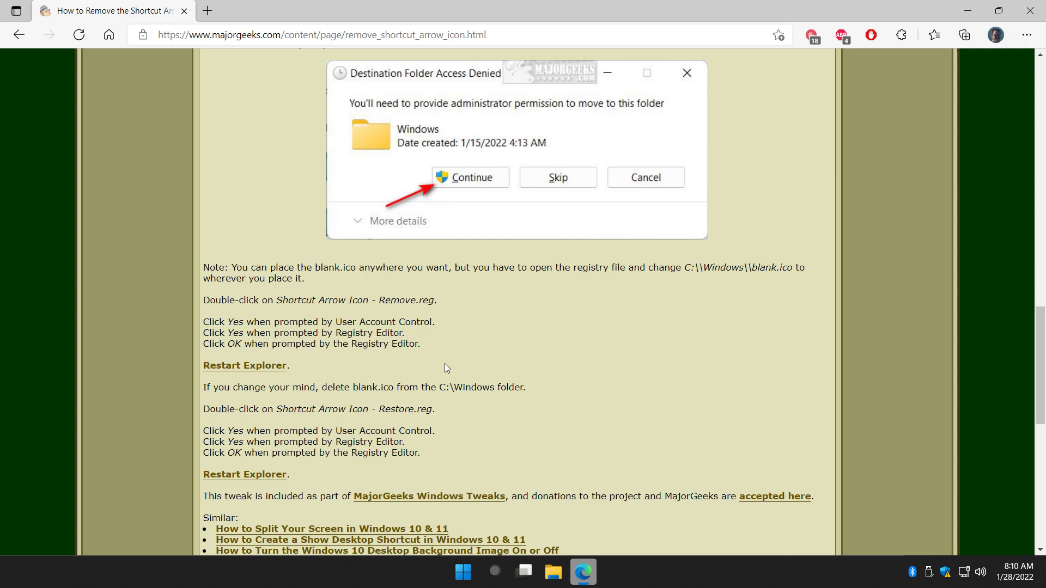
click(553, 572)
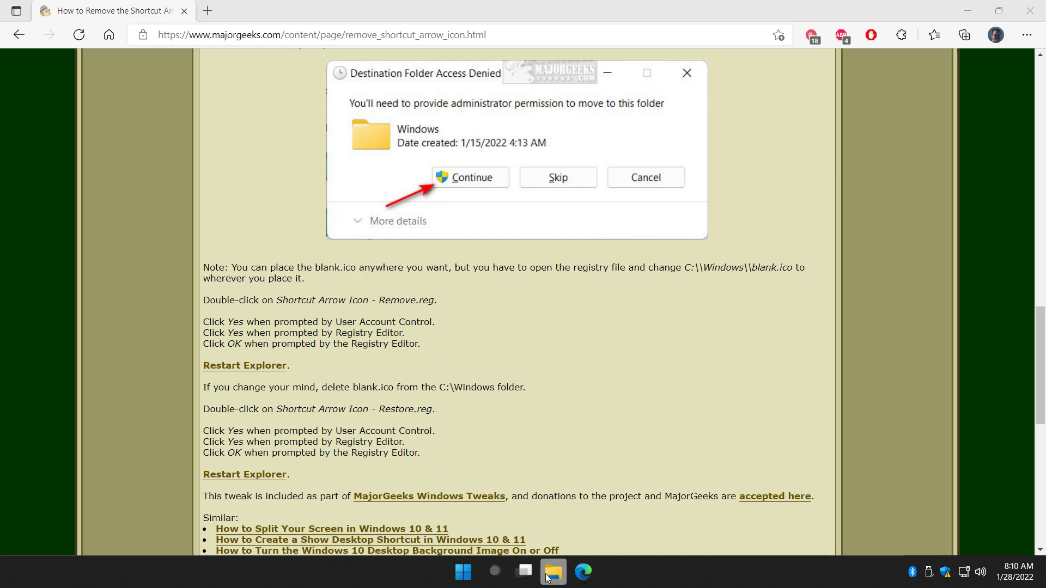
scroll(261, 305, down, 3)
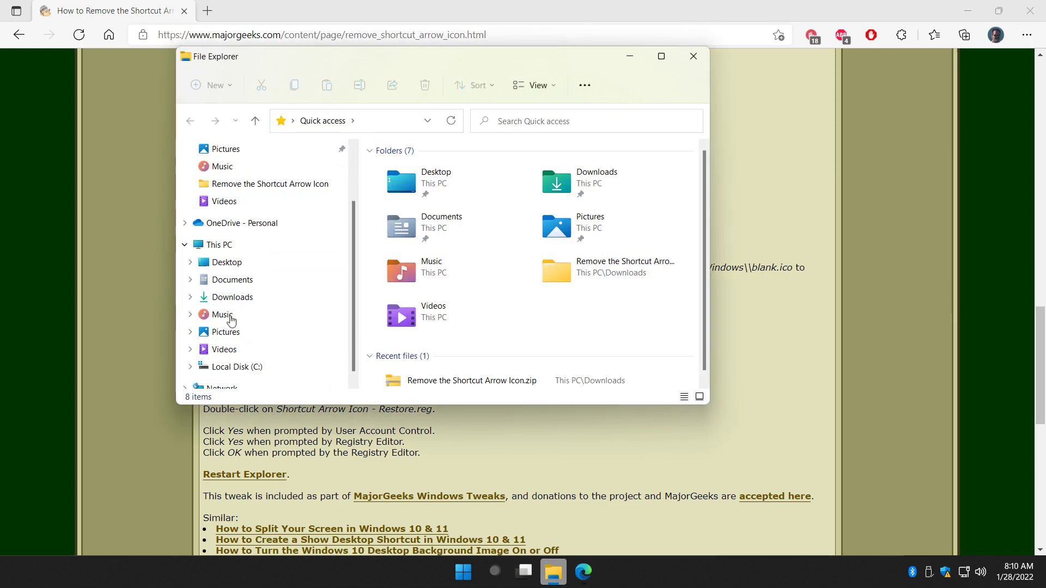
Step: Open C:\Windows and confirm blank.ico is there
click(190, 363)
scroll(191, 372, down, 1)
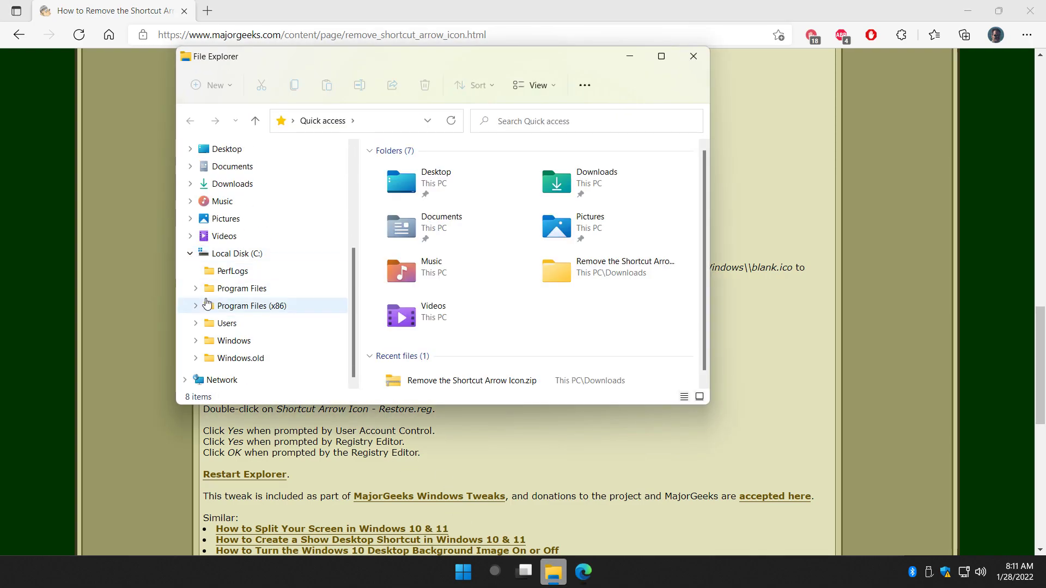
click(246, 343)
drag(707, 159, 697, 330)
click(428, 258)
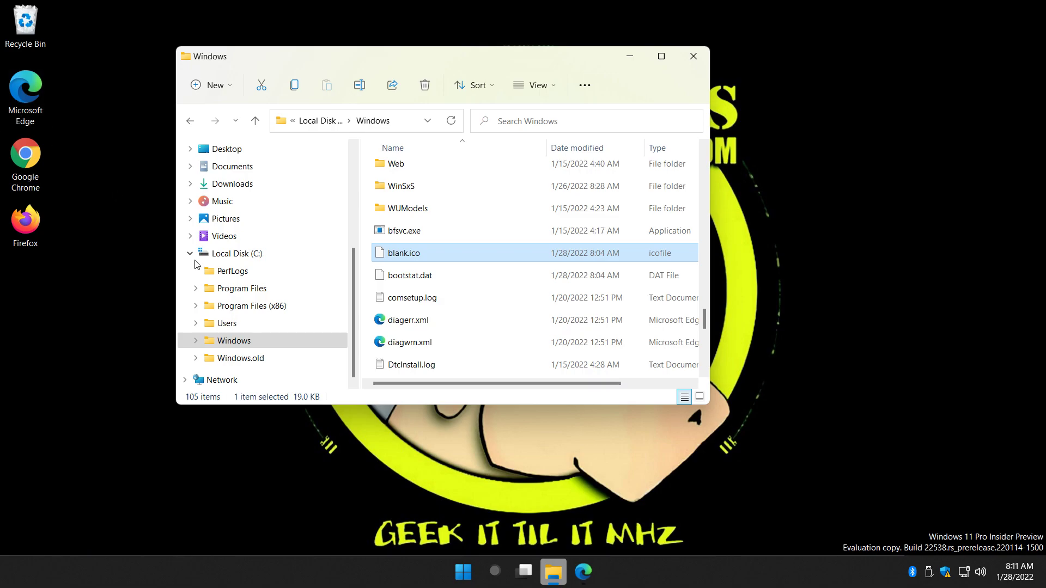
Step: Switch between the Edge article and the File Explorer window
click(582, 572)
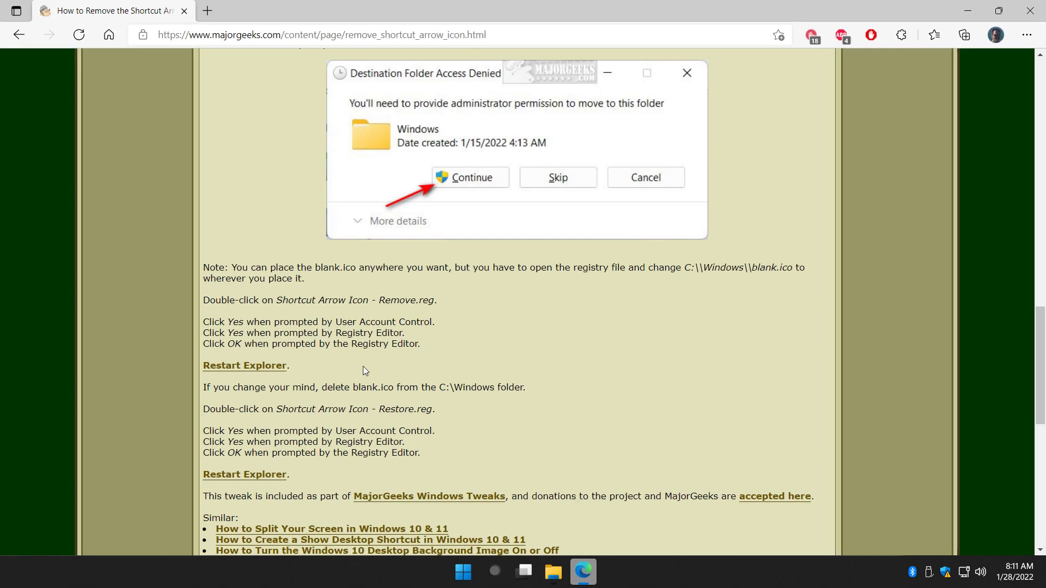
click(553, 572)
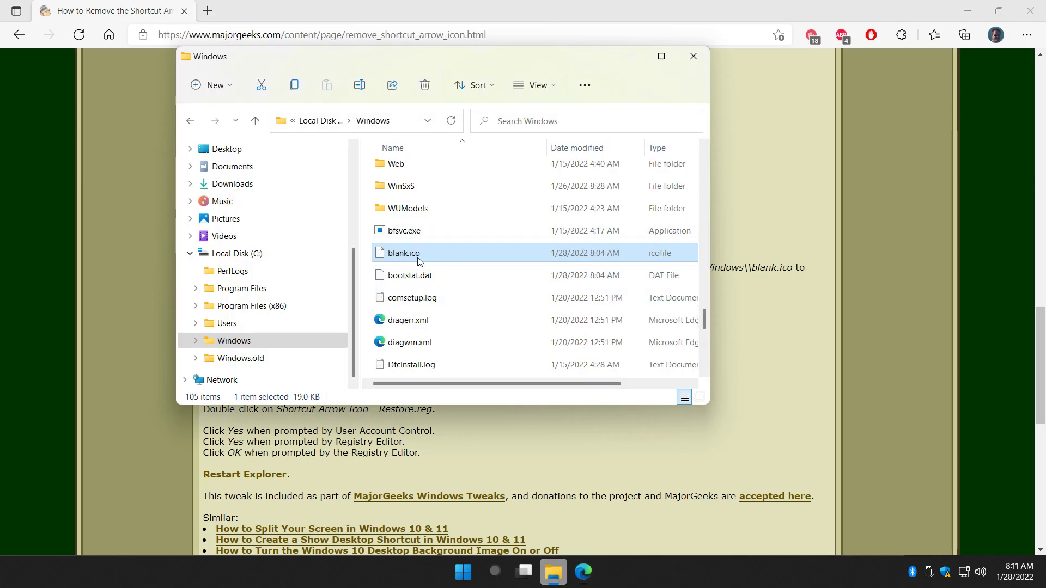
mouse_move(539, 387)
mouse_down()
mouse_move(604, 388)
mouse_move(538, 388)
mouse_up()
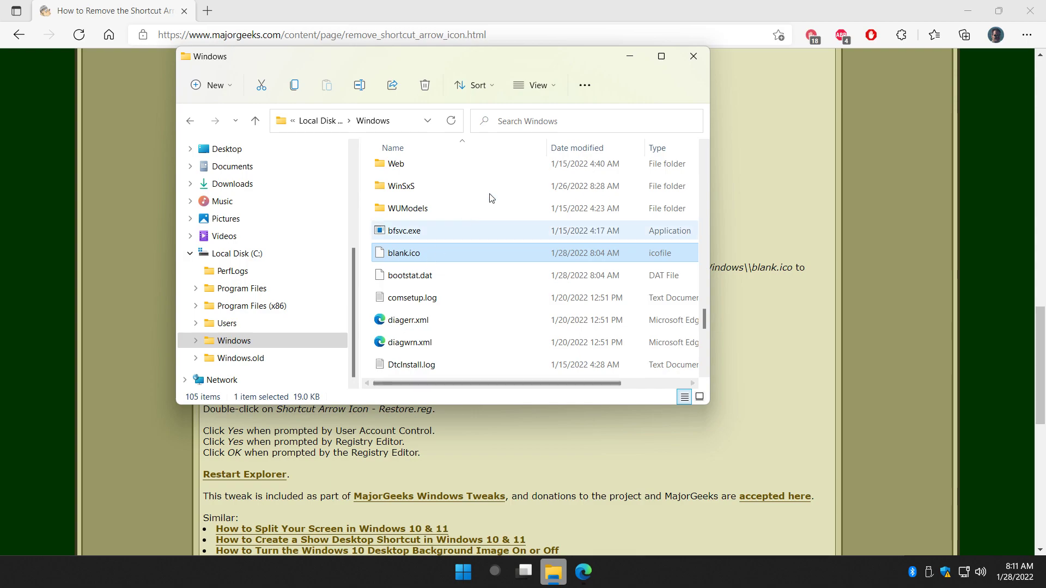
click(761, 152)
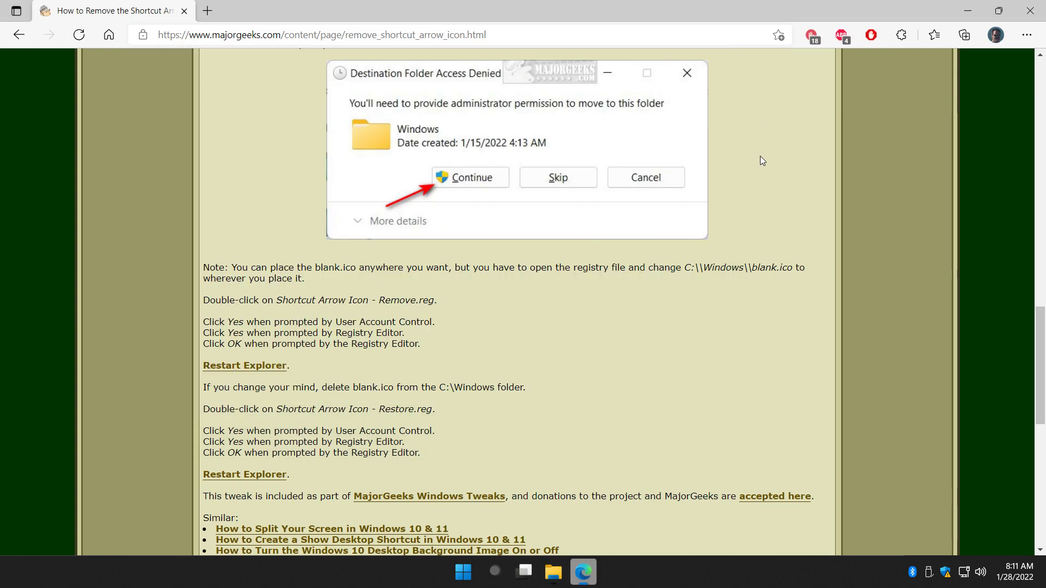
click(553, 571)
Step: Open the Downloads > Remove the Shortcut Arrow Icon folder
click(231, 185)
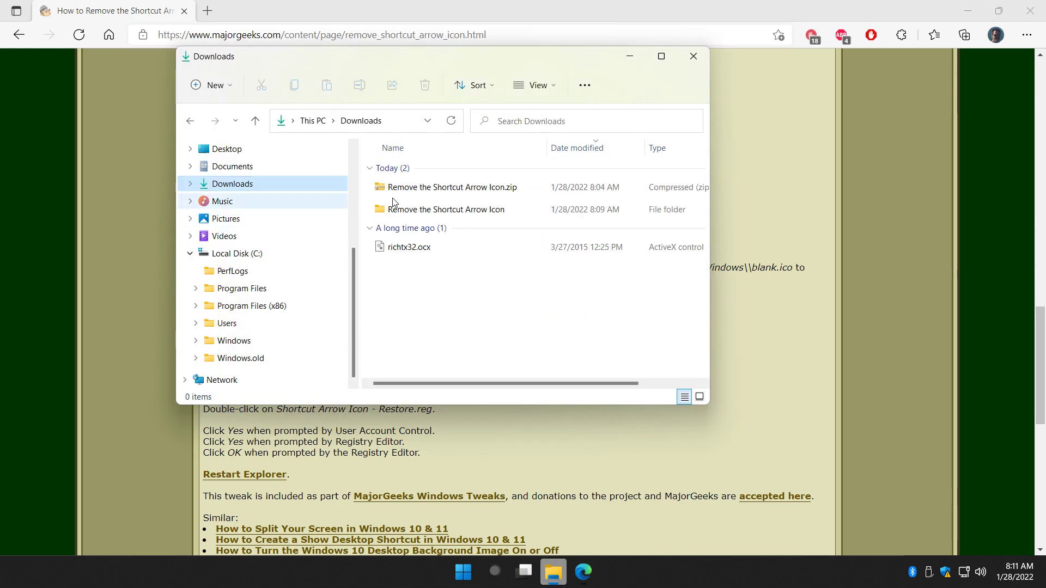
double_click(435, 216)
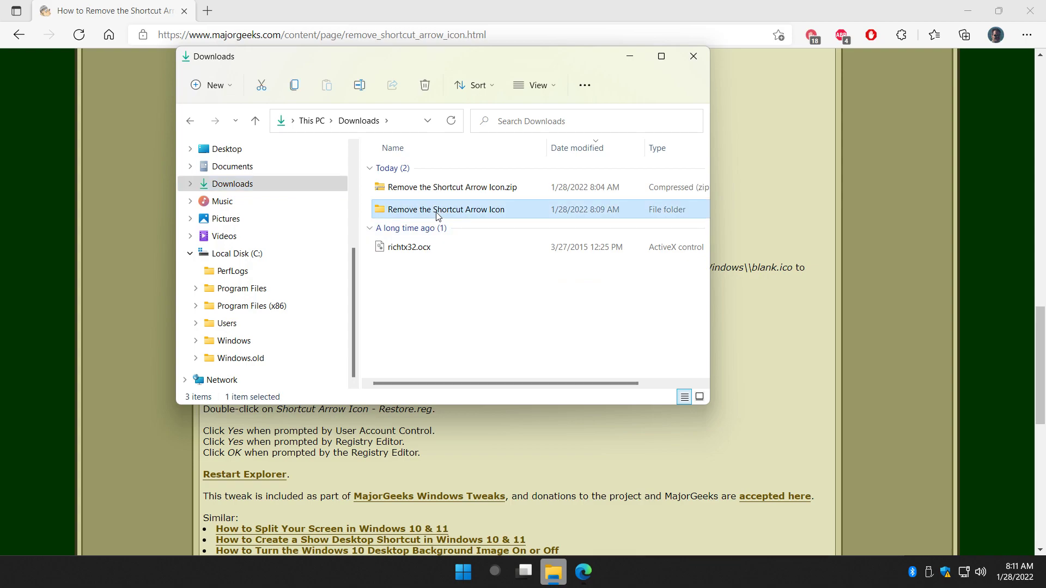
click(478, 217)
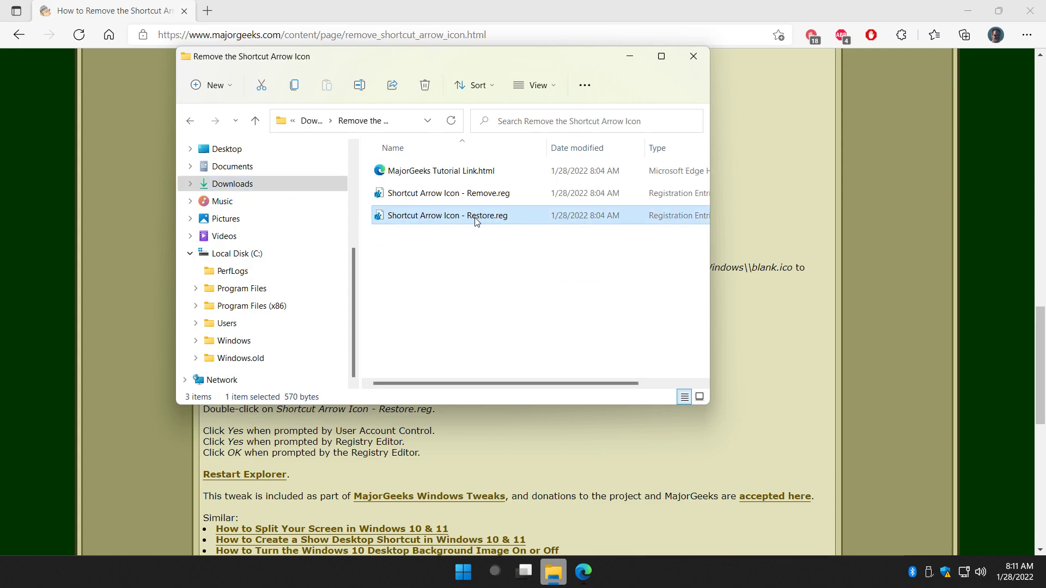
Step: Move the Explorer window to uncover the article and show Remove.reg's context menu
click(630, 57)
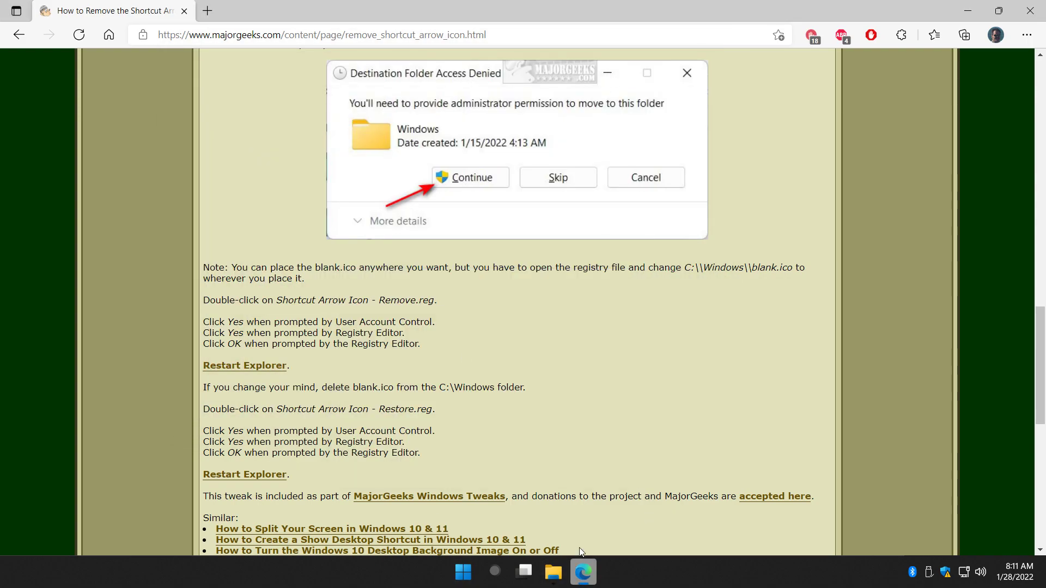
click(553, 572)
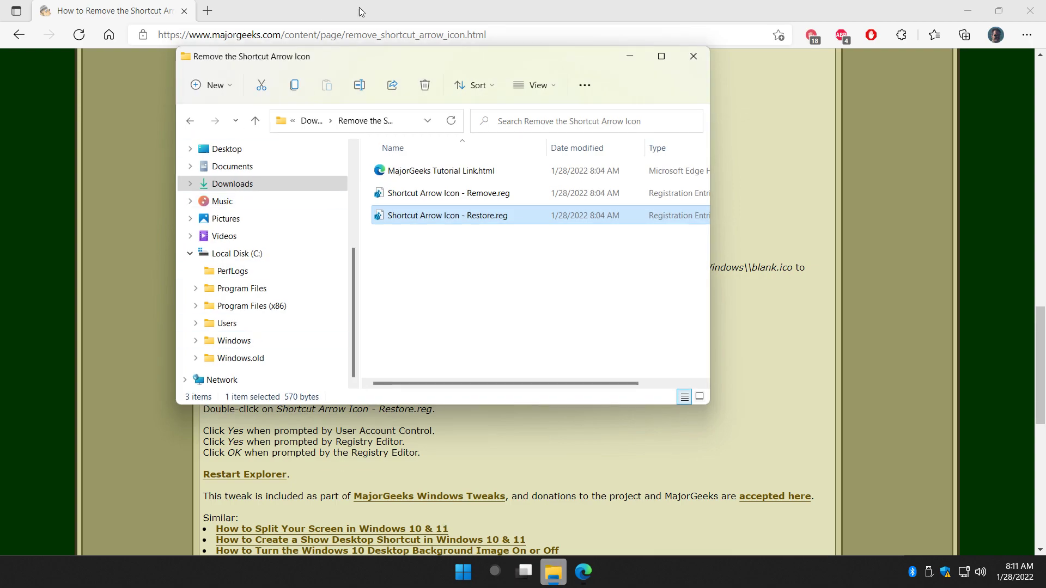
drag(384, 61, 482, 95)
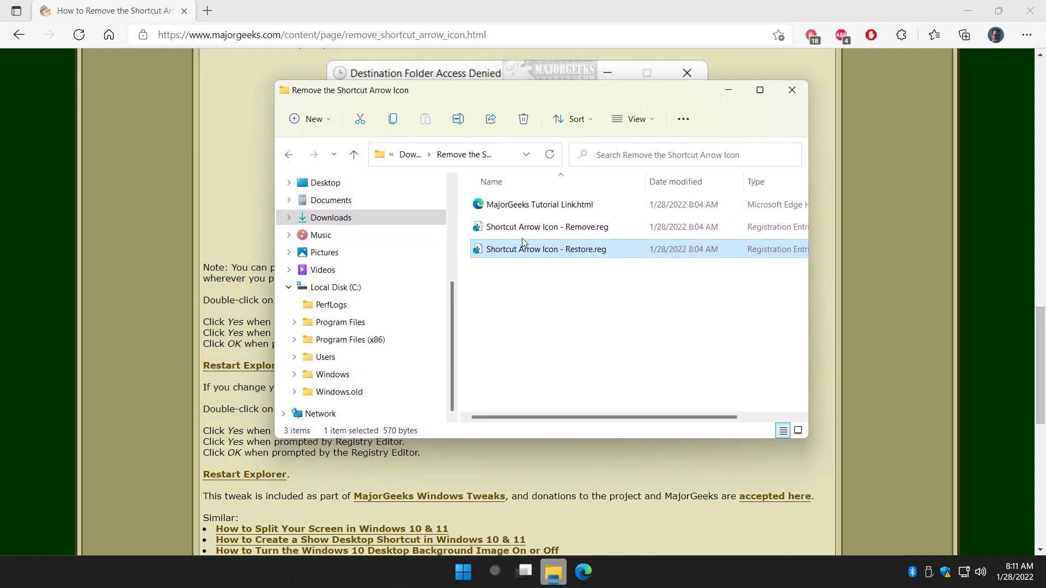
click(510, 228)
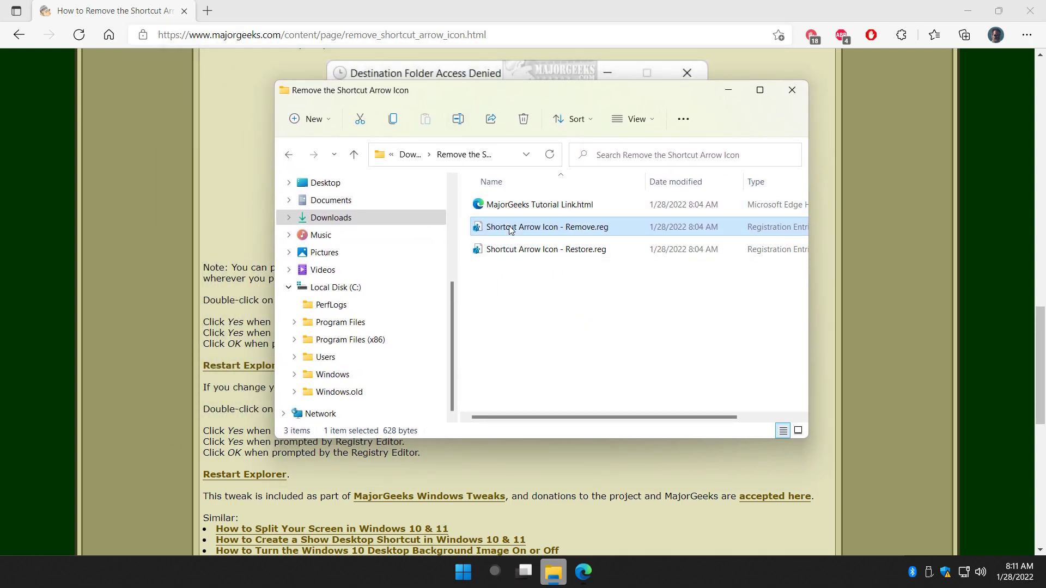
right_click(578, 229)
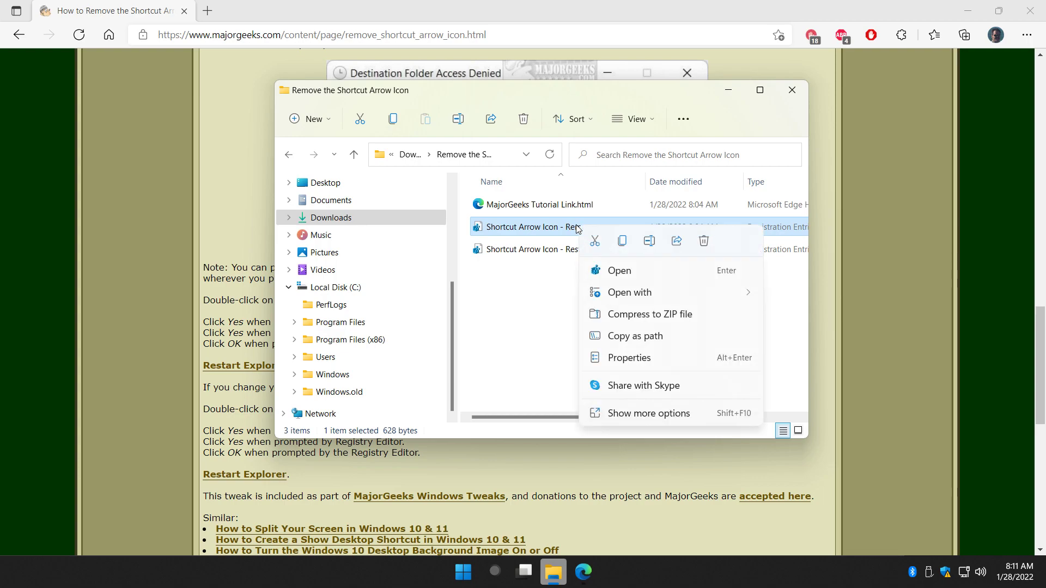
Step: Open Shortcut Arrow Icon - Remove.reg in Notepad, accepting the security warning
mouse_move(681, 293)
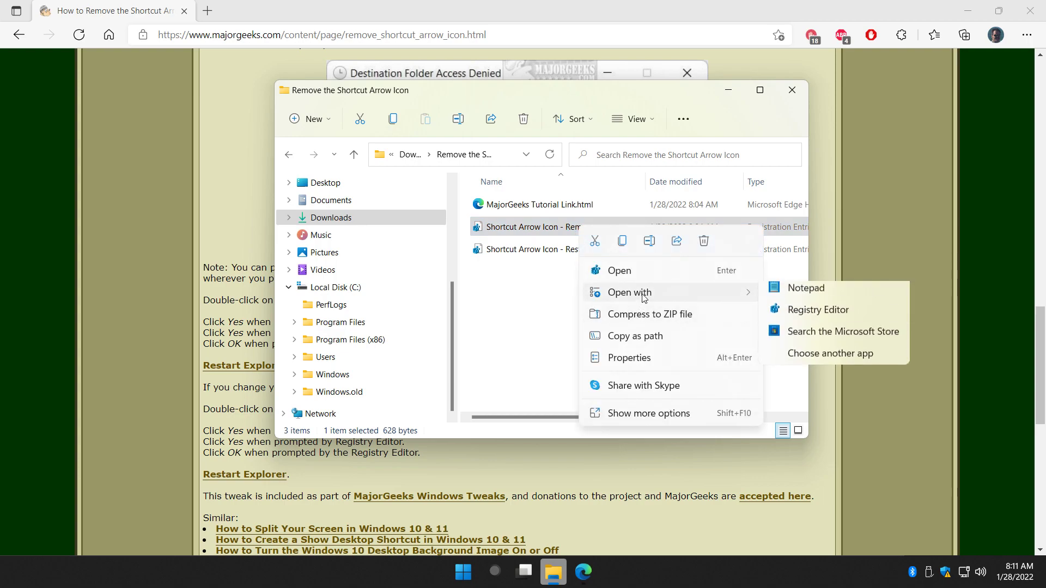
click(855, 293)
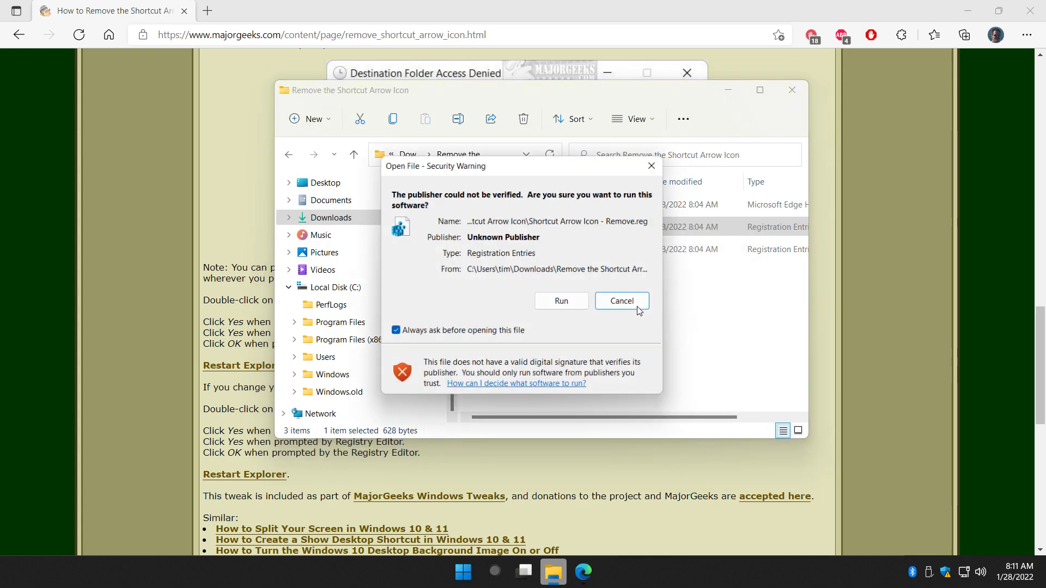
click(571, 301)
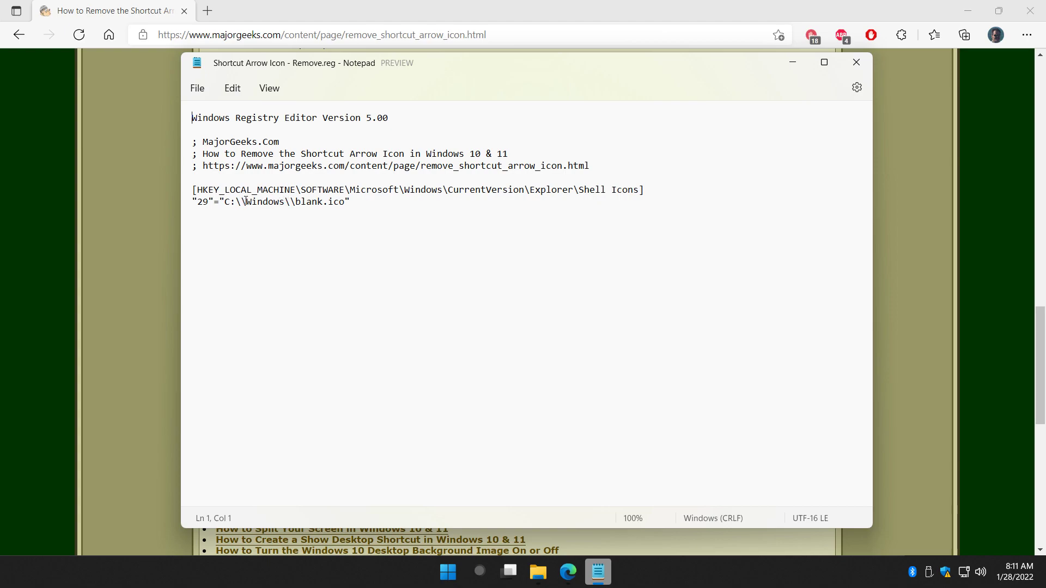
Step: Insert \\system32 into the blank.ico path on the "29" line, then close Remove.reg without saving
click(285, 203)
text(\\system32\\)
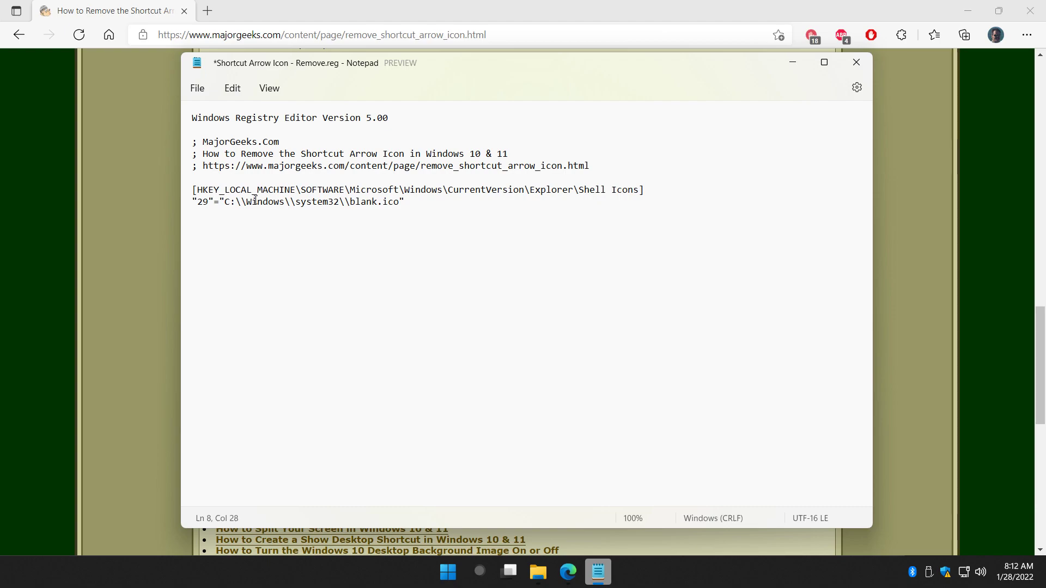
click(197, 88)
click(851, 72)
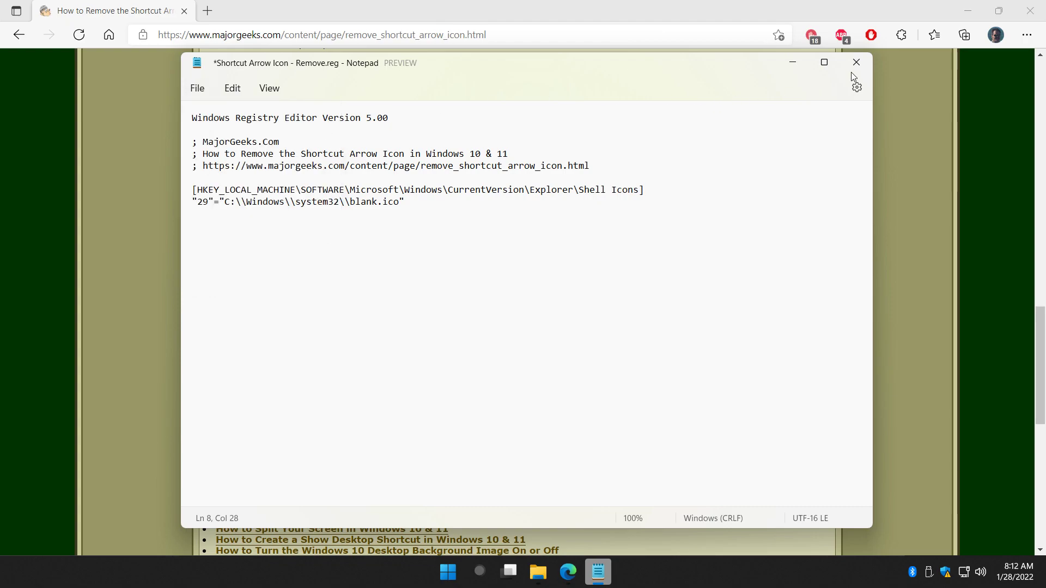
click(860, 64)
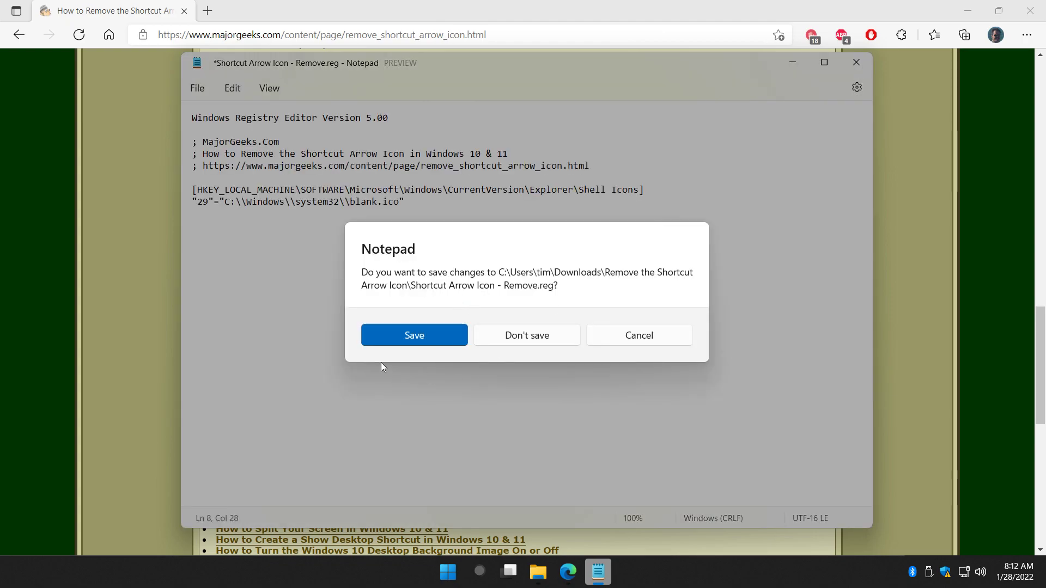
click(530, 343)
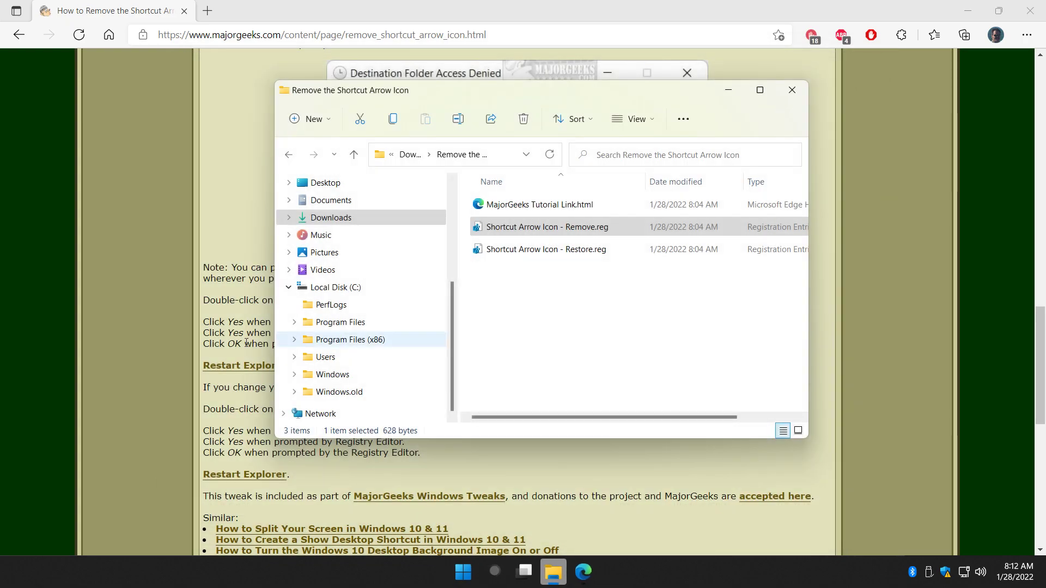
Step: Close the extracted-files window, skim the article, and briefly visit the MajorGeeks Windows Tweaks page
click(805, 91)
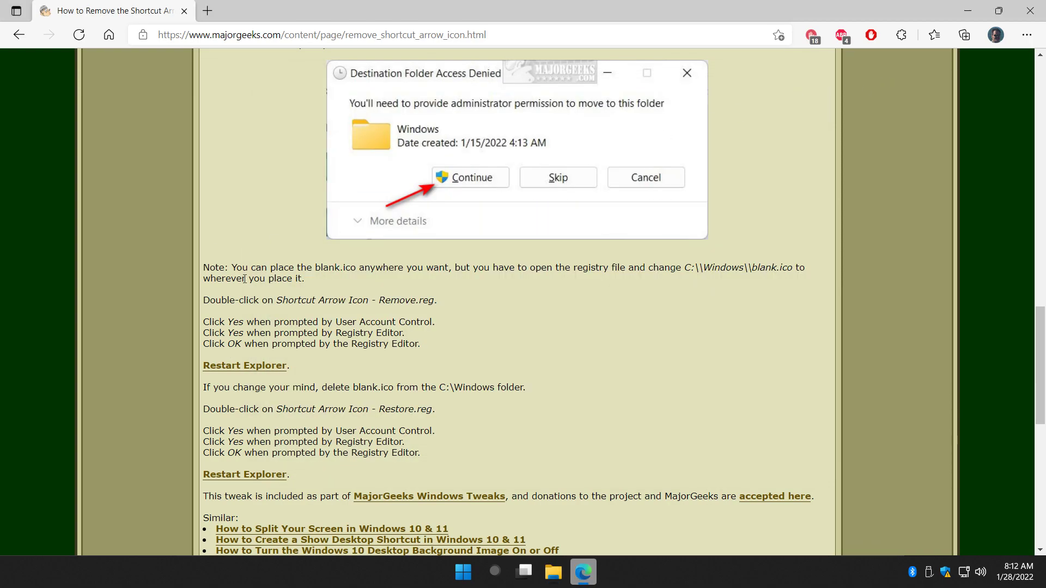
scroll(244, 279, down, 3)
scroll(244, 278, up, 10)
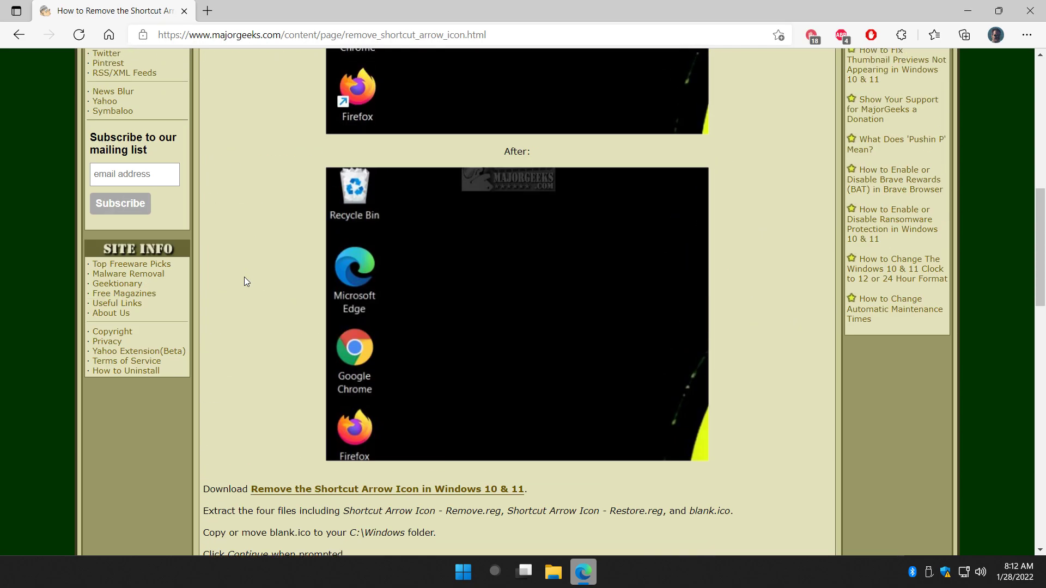
scroll(244, 281, up, 10)
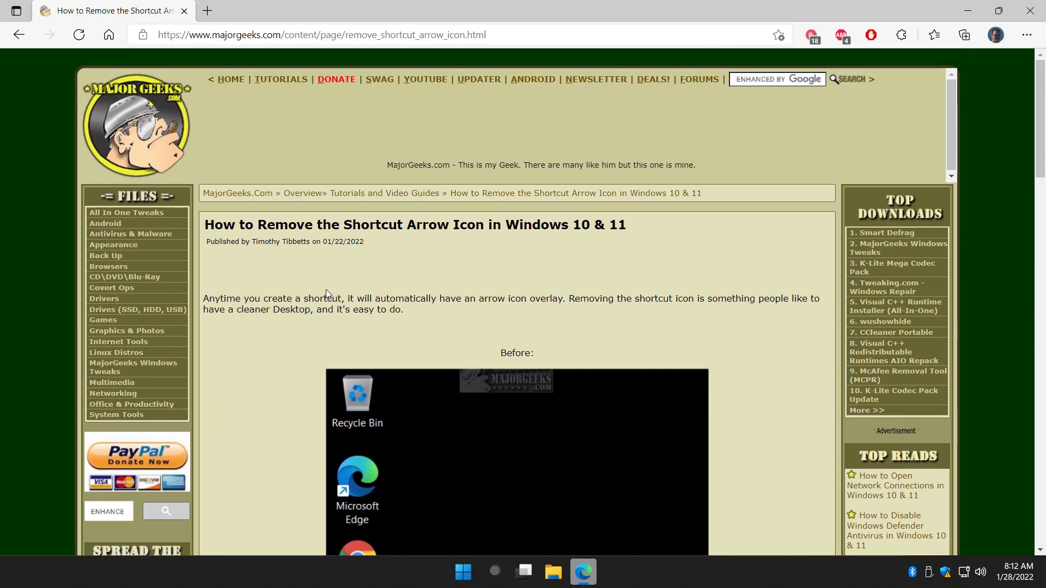
scroll(285, 282, down, 15)
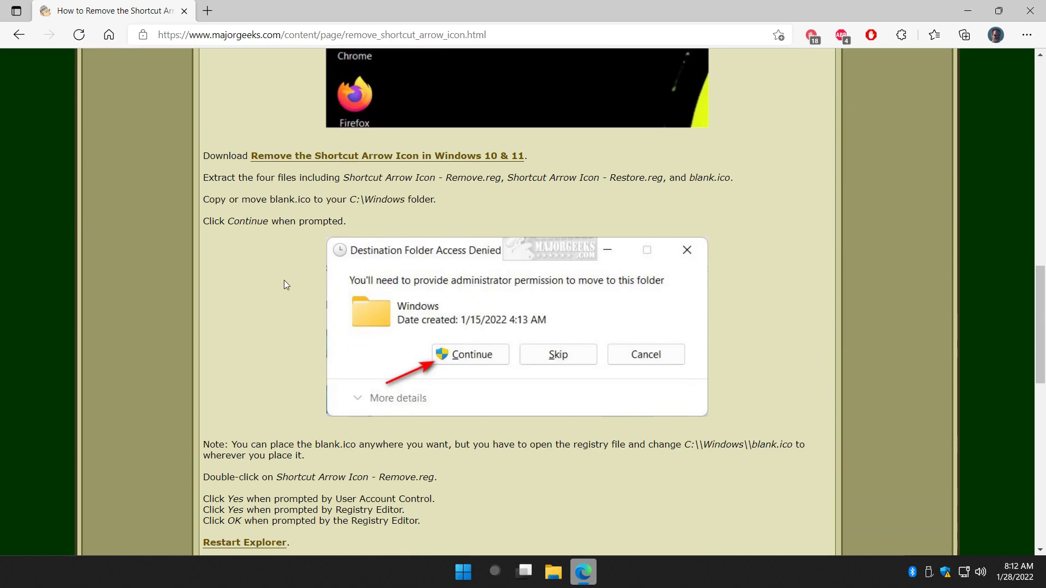
scroll(233, 265, down, 5)
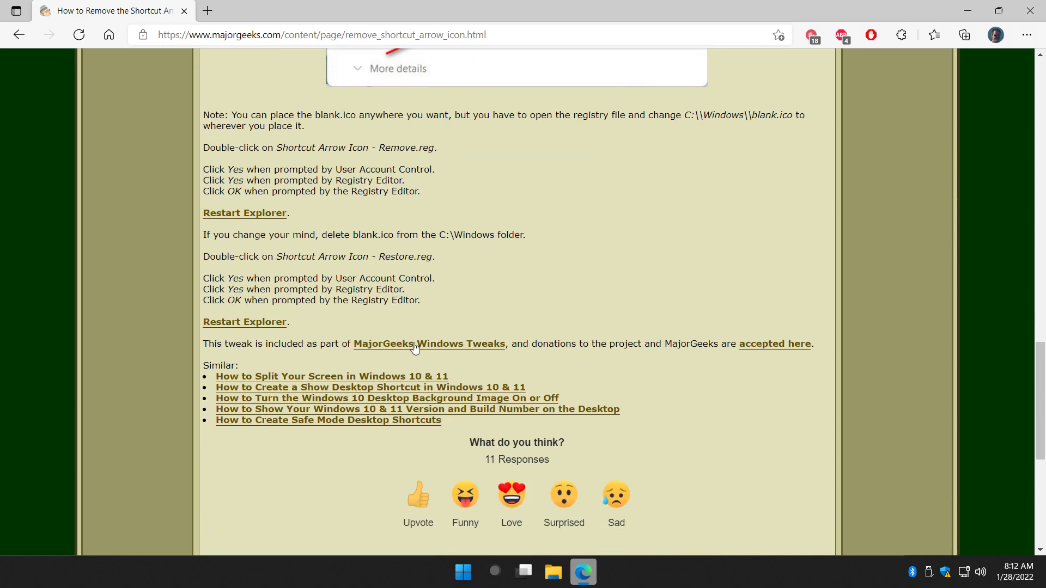
click(440, 344)
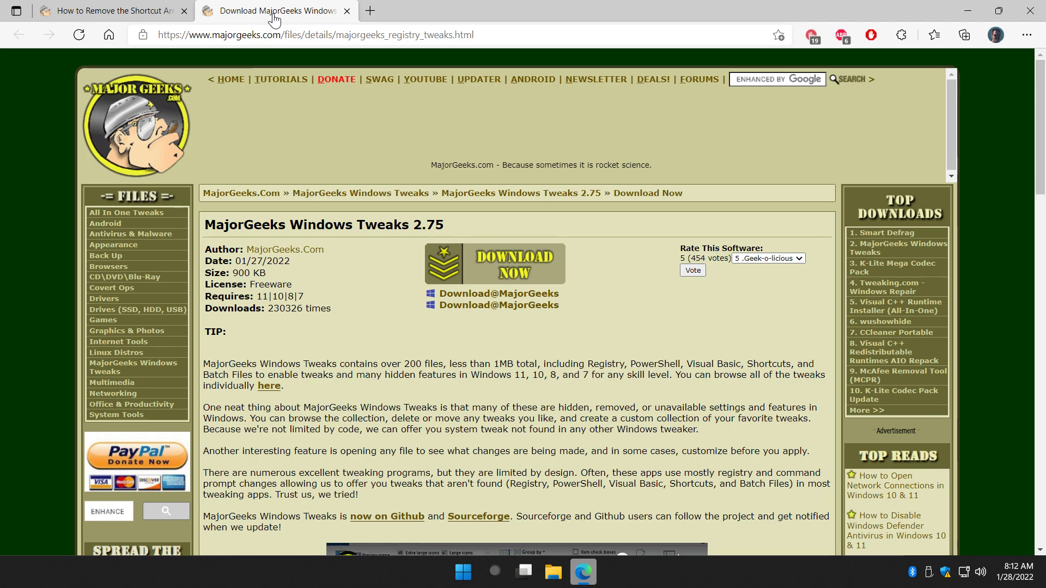
click(347, 11)
Step: Minimize Edge twice to confirm desktop shortcuts show no arrows, returning to the article's top
click(967, 11)
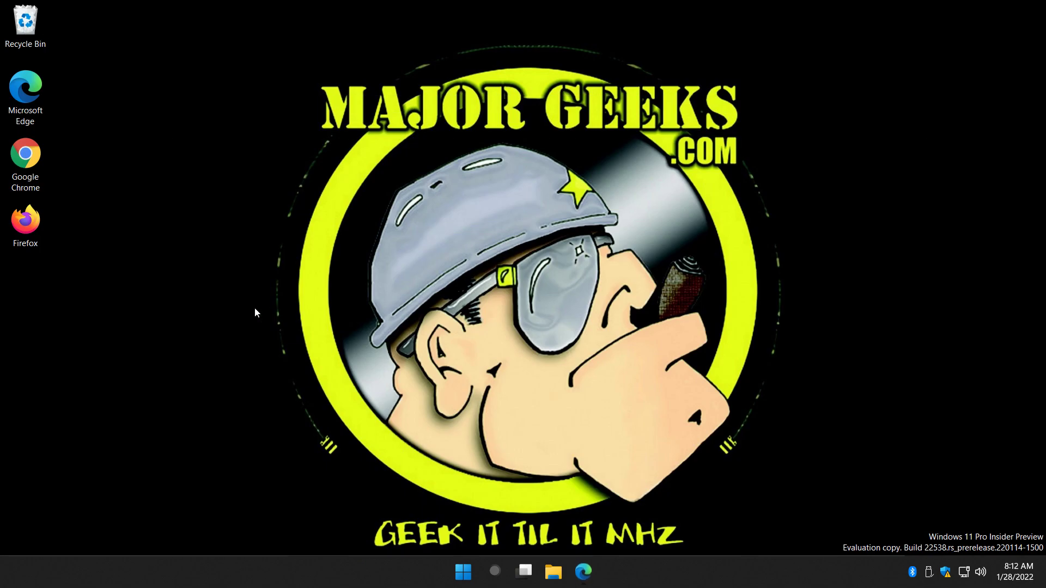
click(583, 572)
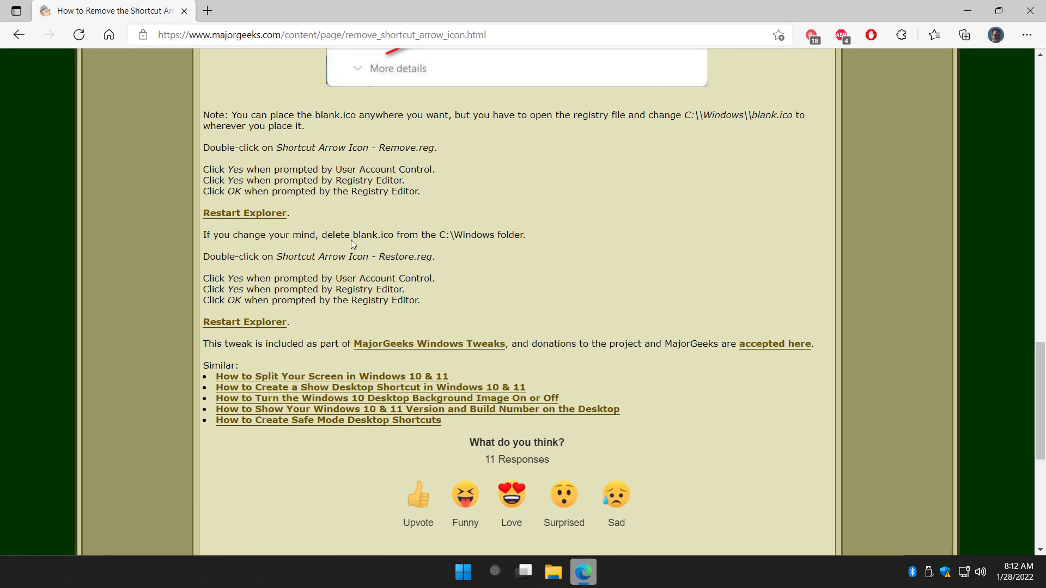
scroll(350, 240, up, 10)
scroll(350, 242, up, 7)
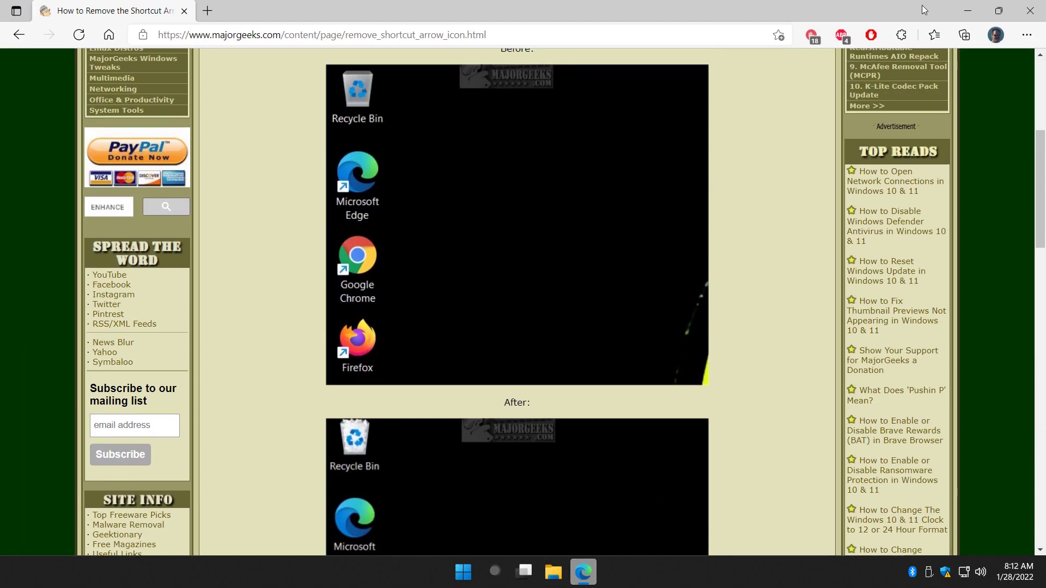
click(967, 11)
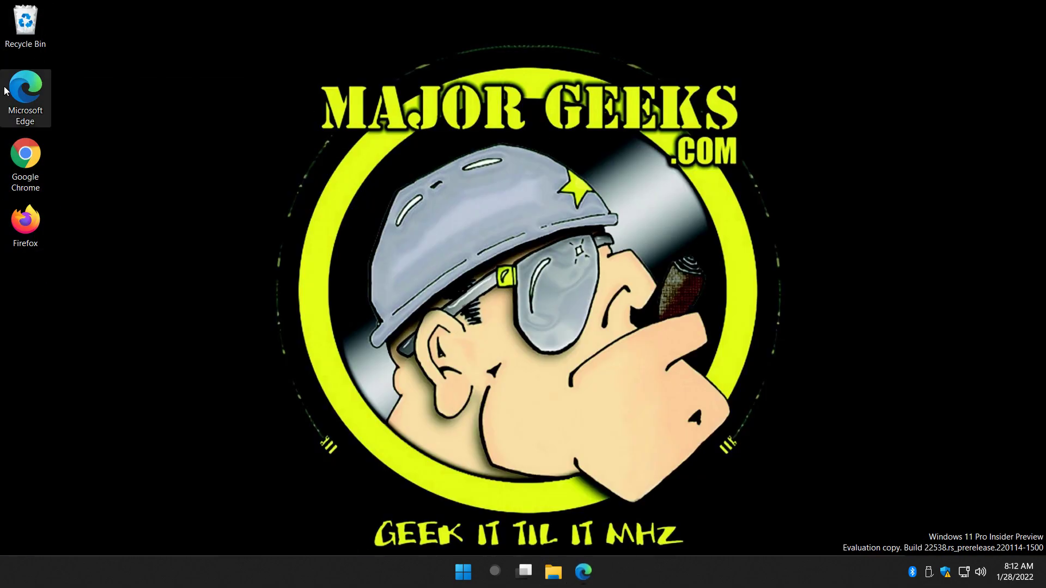
click(583, 571)
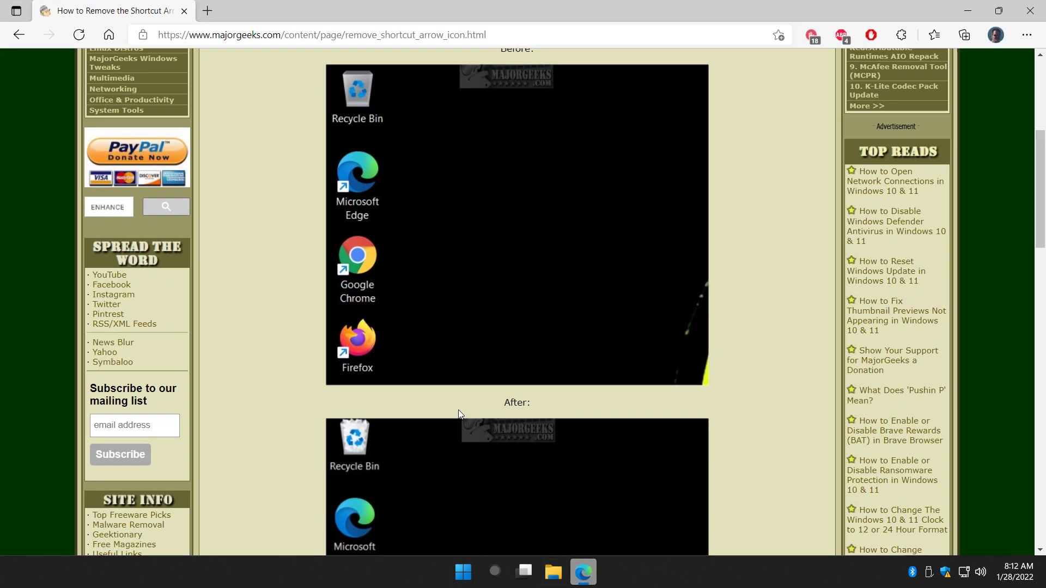
scroll(350, 303, up, 5)
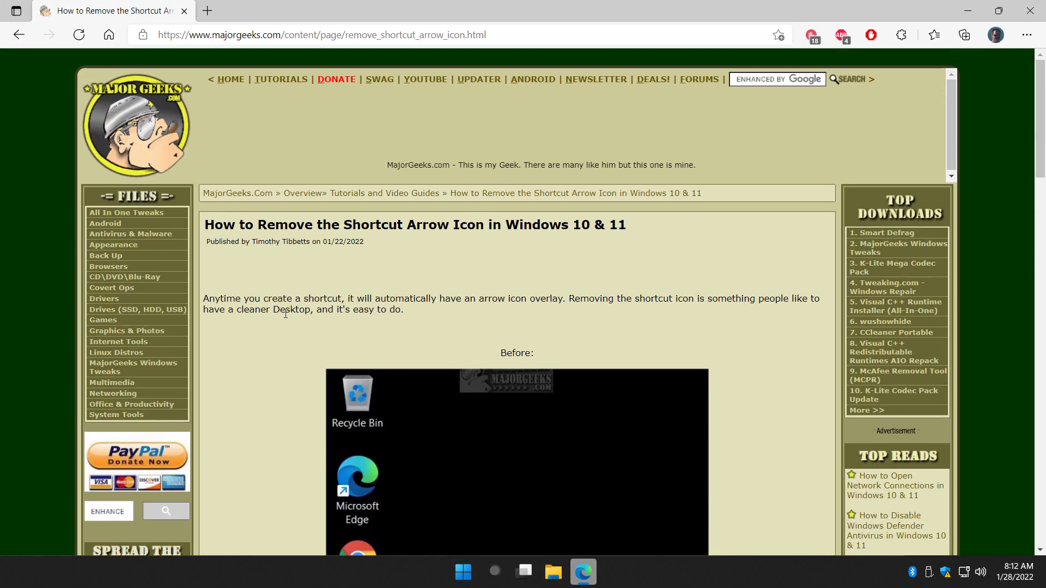